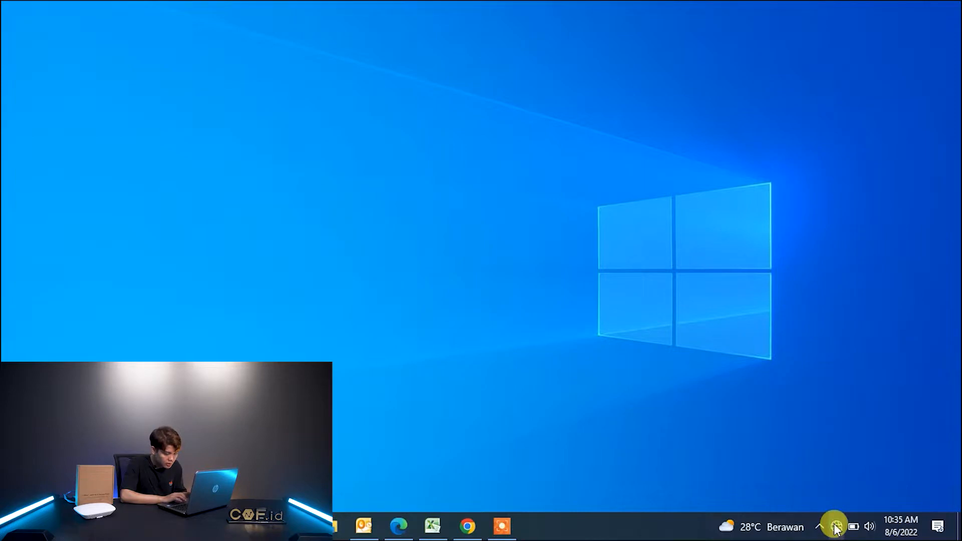
Open the Windows network status panel from the taskbar tray icon.
{"action": "left_click", "coordinate": [836, 527]}
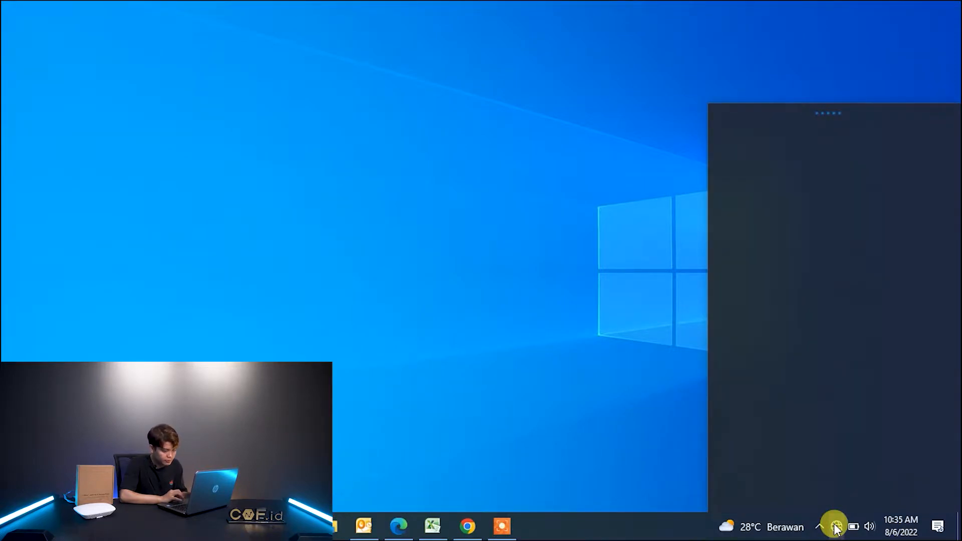
Reach the Network Connections adapter list through Network & Internet settings' Ethernet page.
{"action": "right_click", "coordinate": [836, 527]}
{"action": "left_click", "coordinate": [838, 507]}
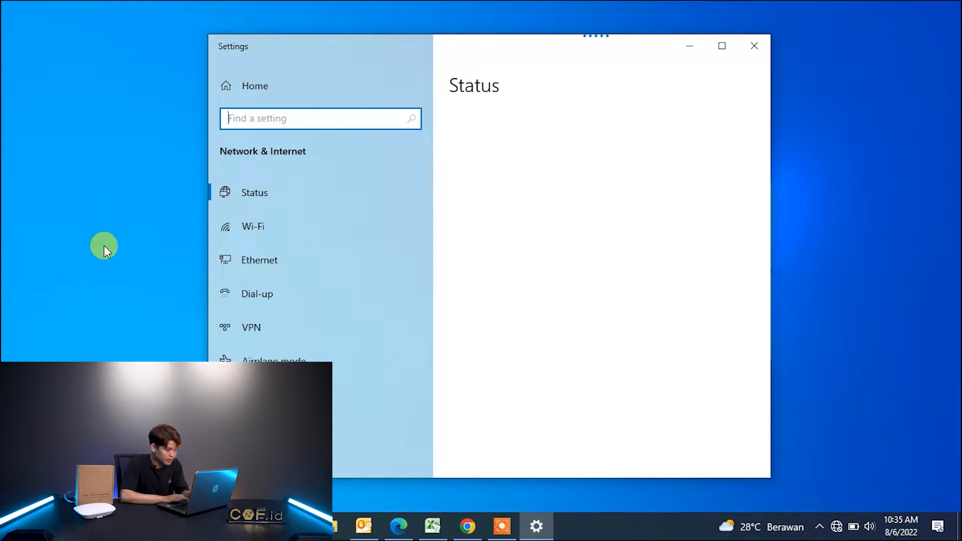
{"action": "left_click", "coordinate": [246, 258]}
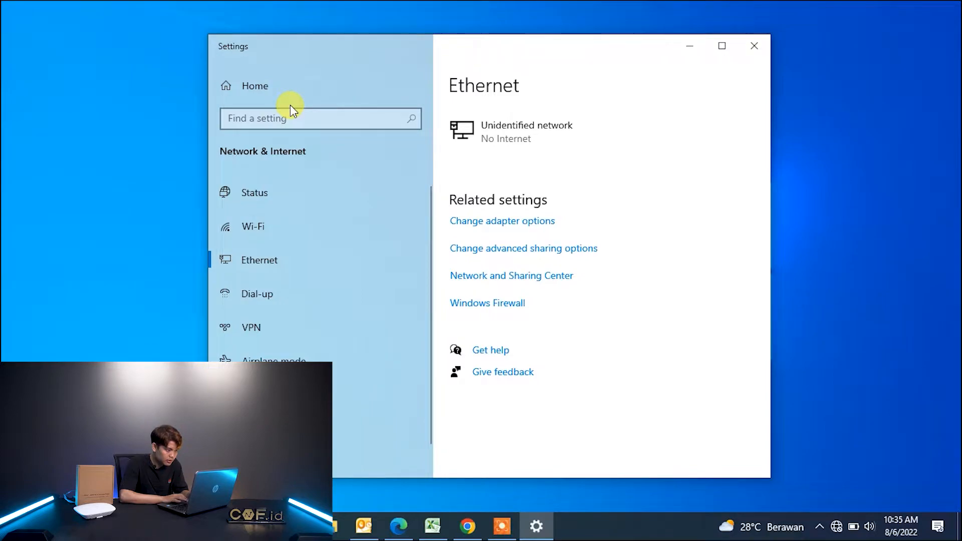
{"action": "left_click", "coordinate": [491, 221]}
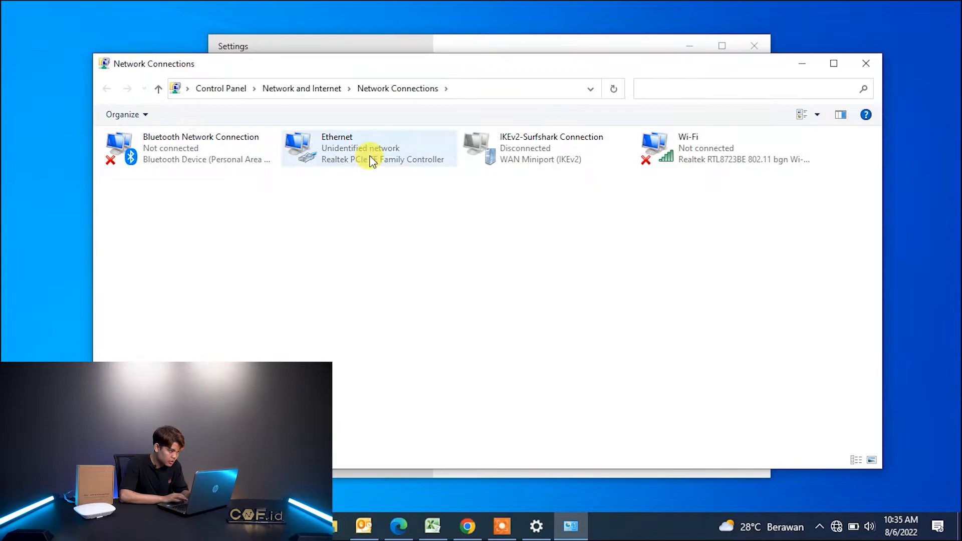
Open the Ethernet adapter's Internet Protocol Version 4 (TCP/IPv4) properties.
{"action": "left_click", "coordinate": [370, 158]}
{"action": "right_click", "coordinate": [370, 158]}
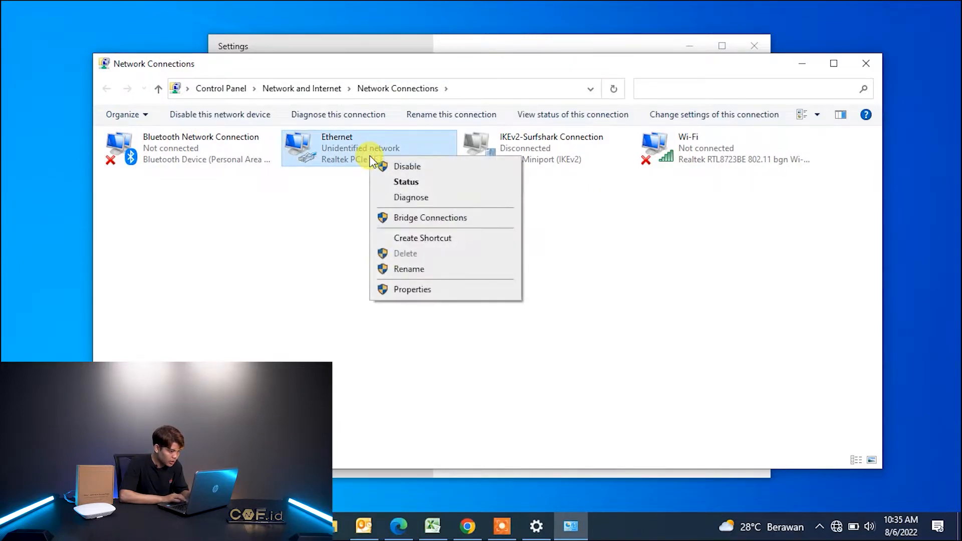
{"action": "left_click", "coordinate": [401, 290]}
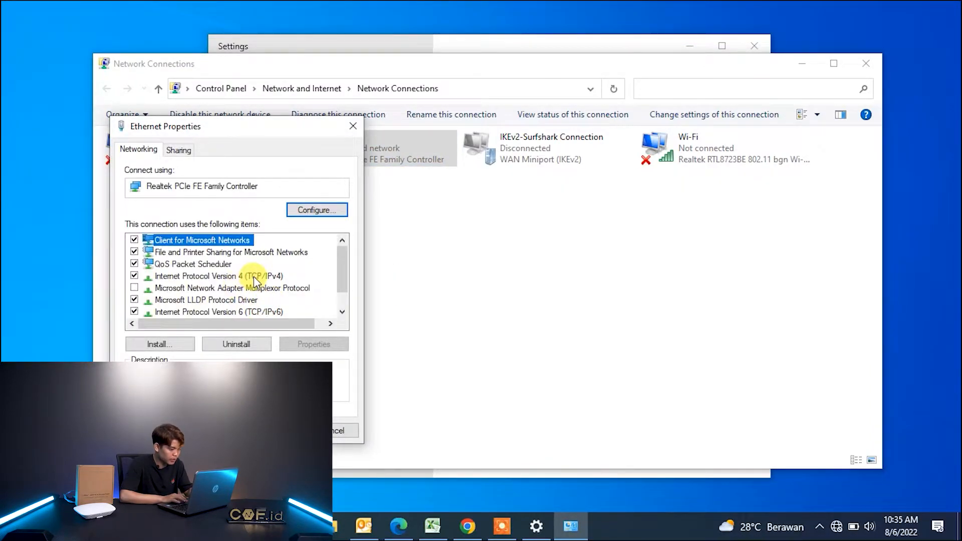
{"action": "double_click", "coordinate": [254, 275]}
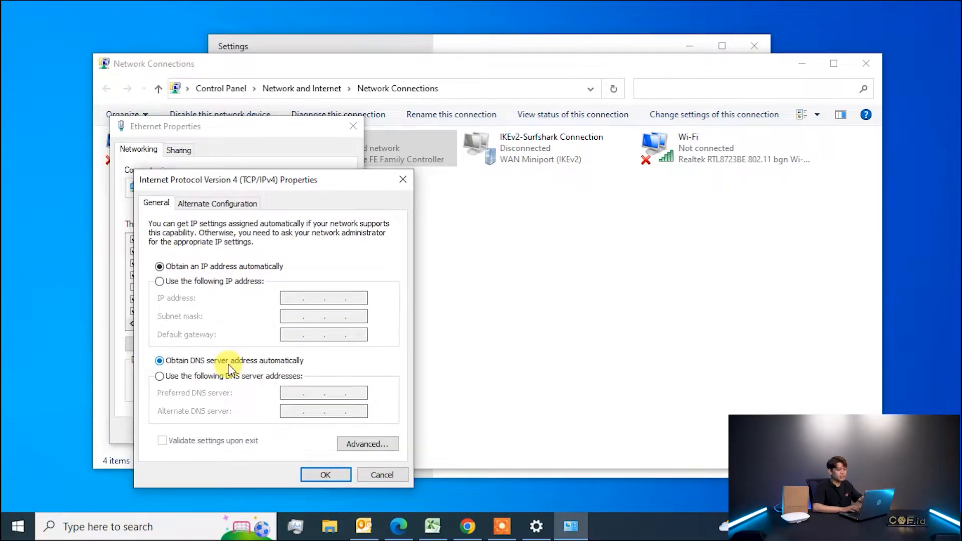
Assign Ethernet the static IP 192.168.0.10 with subnet mask 255.255.255.0 and confirm.
{"action": "left_click", "coordinate": [210, 284]}
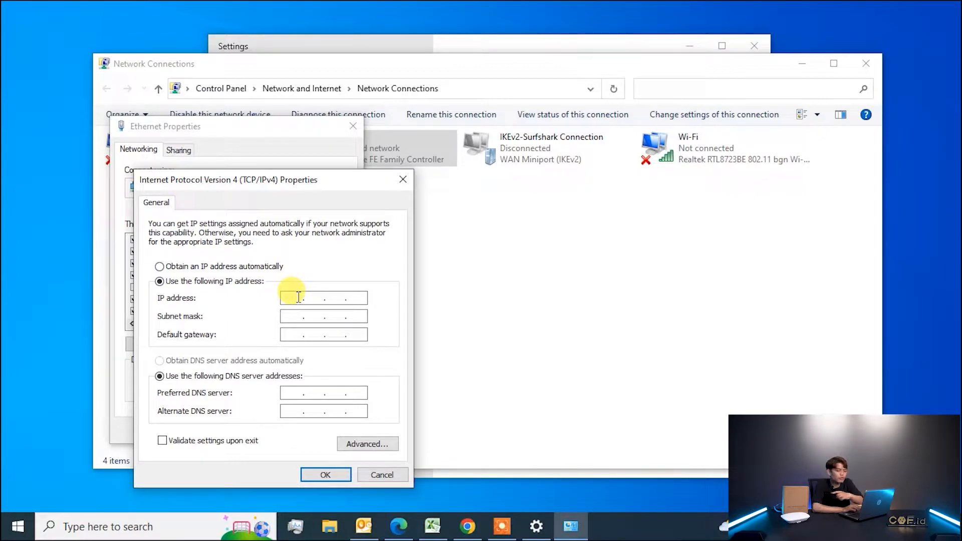
{"action": "type", "text": "192"}
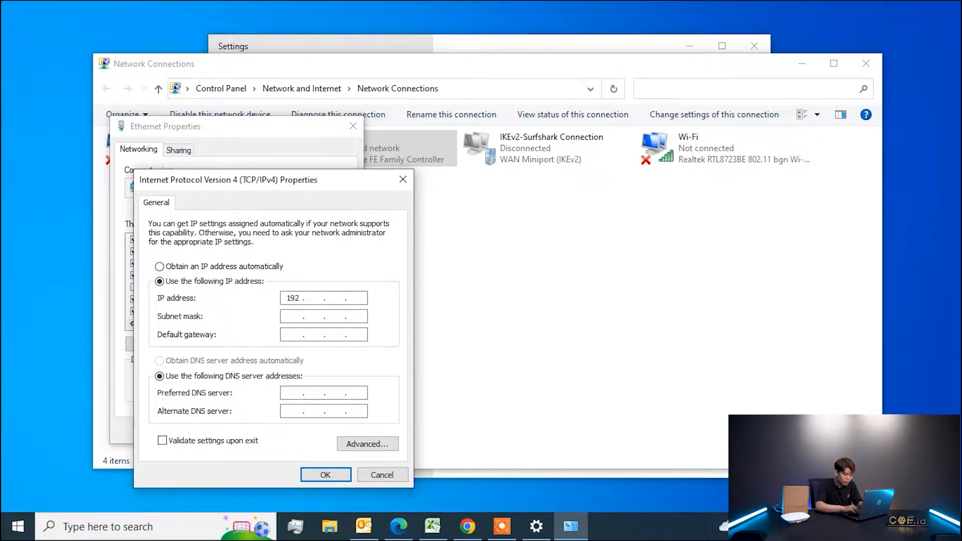
{"action": "key", "text": "BackSpace"}
{"action": "type", "text": "2 . 1 "}
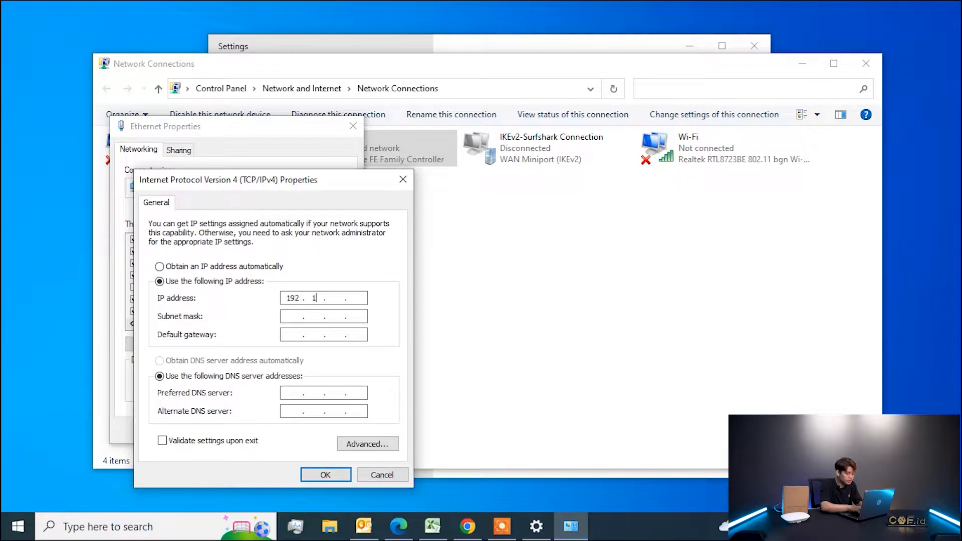
{"action": "type", "text": "68"}
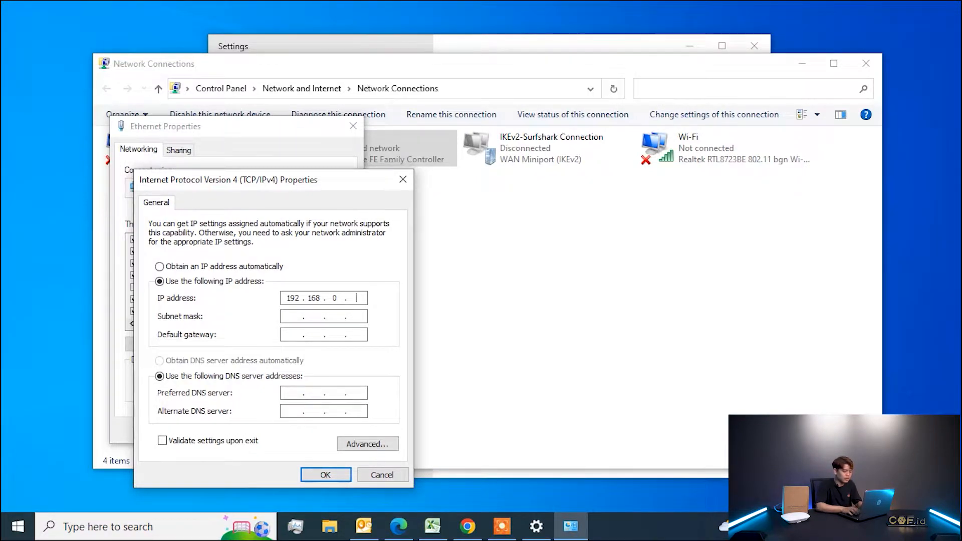
{"action": "key", "text": "Tab"}
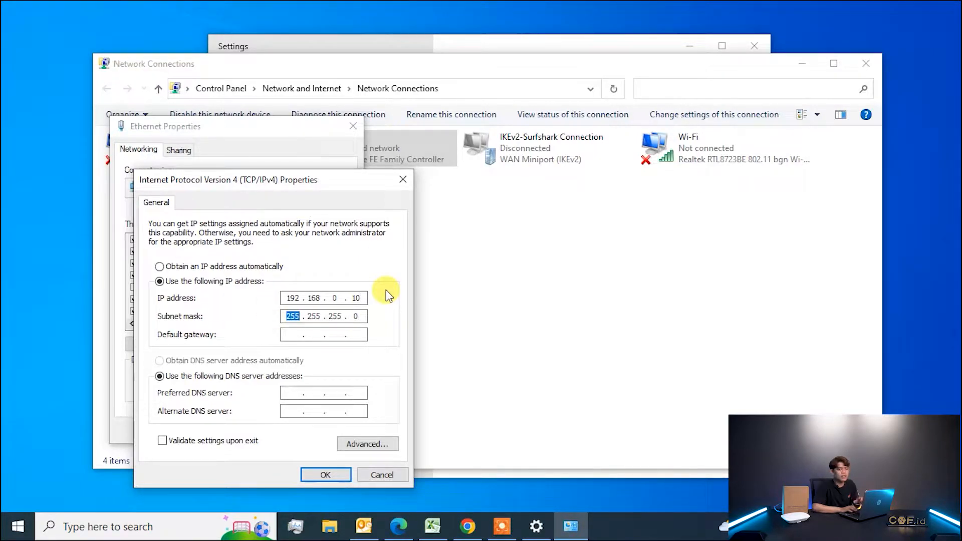
{"action": "left_click", "coordinate": [336, 473]}
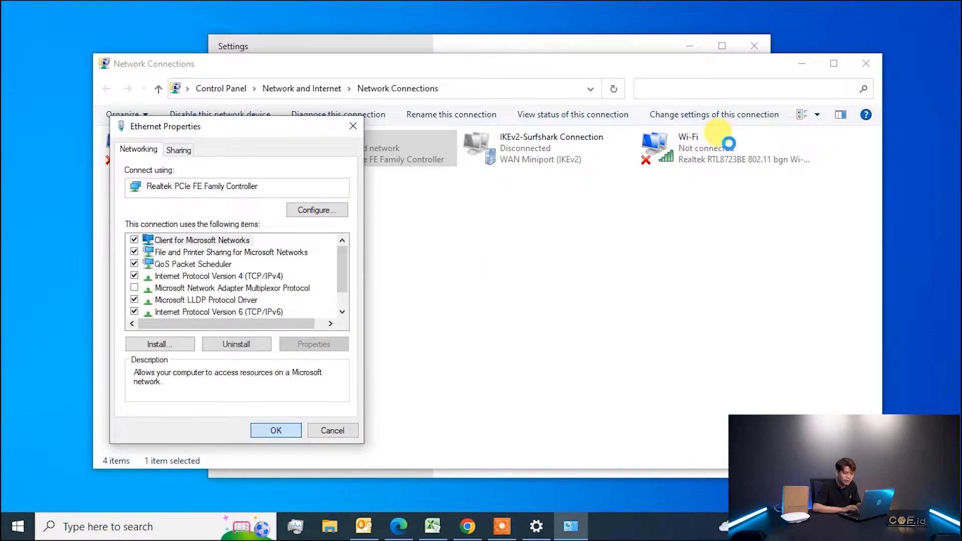
Close the network windows and load 192.168.0.1 in Chrome to reach the E410 login page.
{"action": "left_click", "coordinate": [872, 63]}
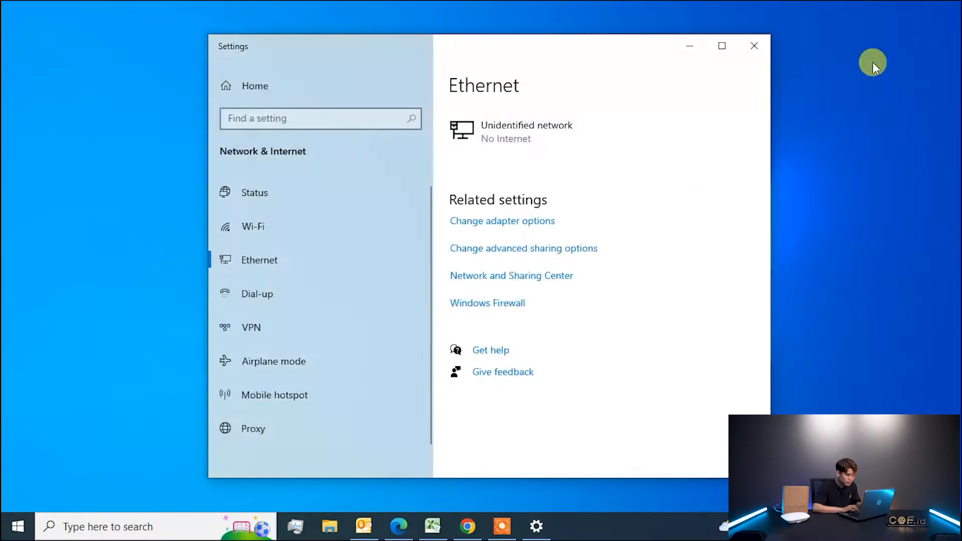
{"action": "left_click", "coordinate": [755, 44]}
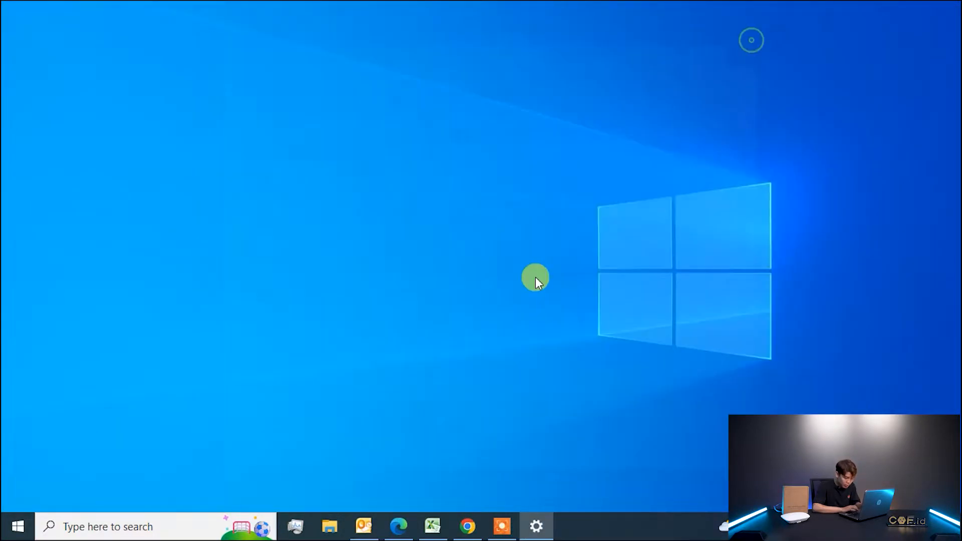
{"action": "mouse_move", "coordinate": [468, 526]}
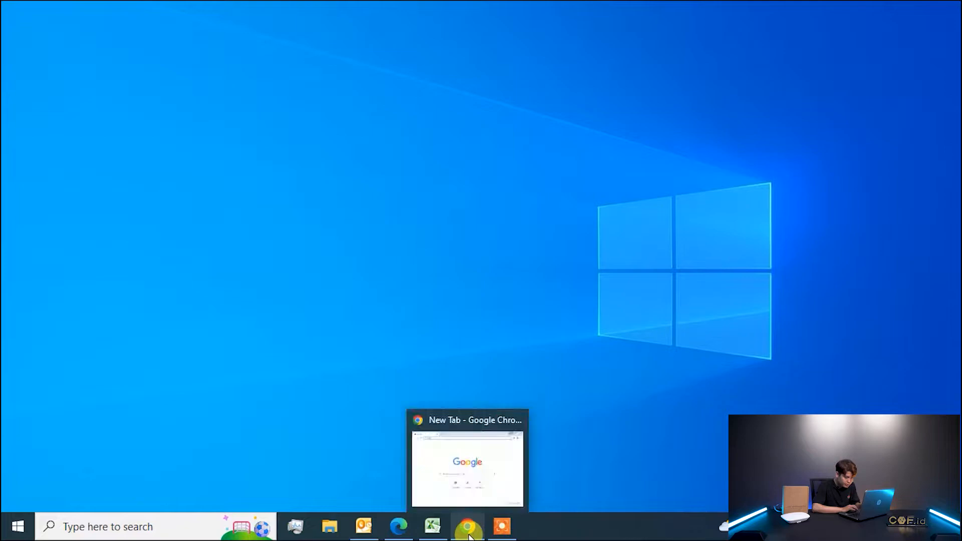
{"action": "left_click", "coordinate": [468, 502]}
{"action": "type", "text": "cnm"}
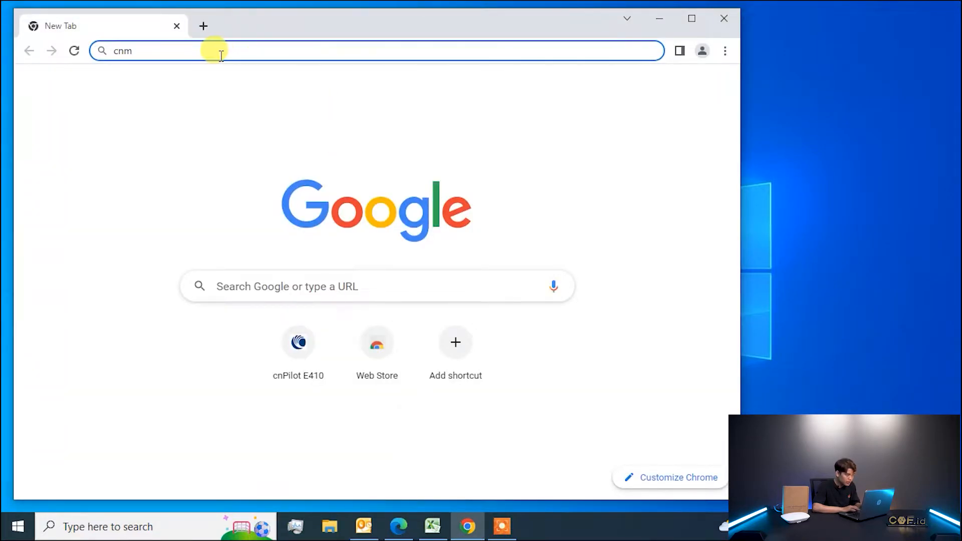
{"action": "key", "text": "BackSpace"}
{"action": "key", "text": "BackSpace"}
{"action": "key", "text": "BackSpace"}
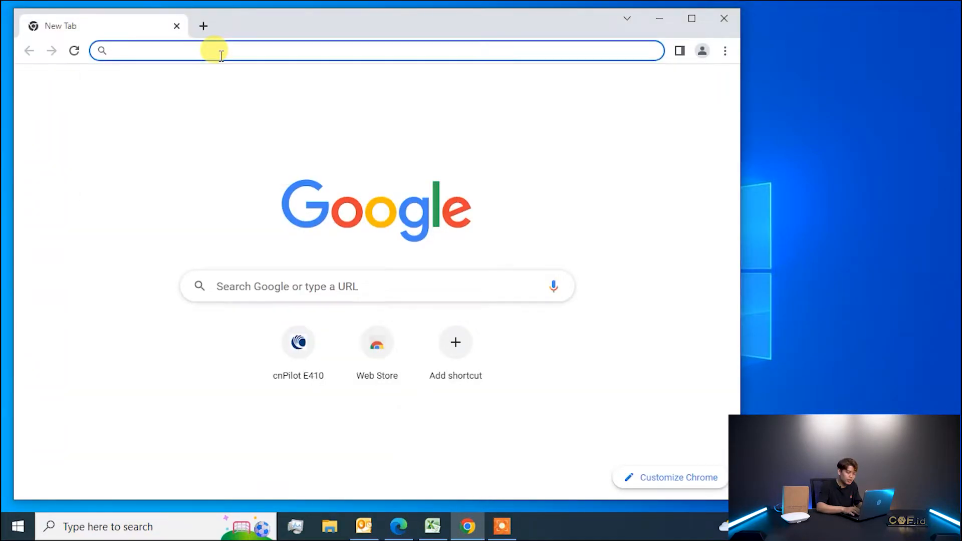
{"action": "type", "text": "192.168"}
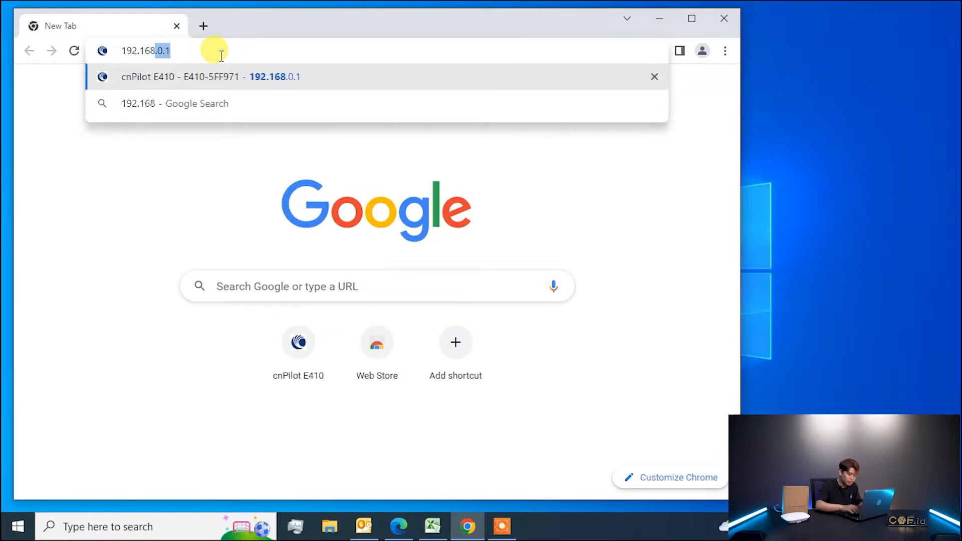
{"action": "type", "text": ".0.1"}
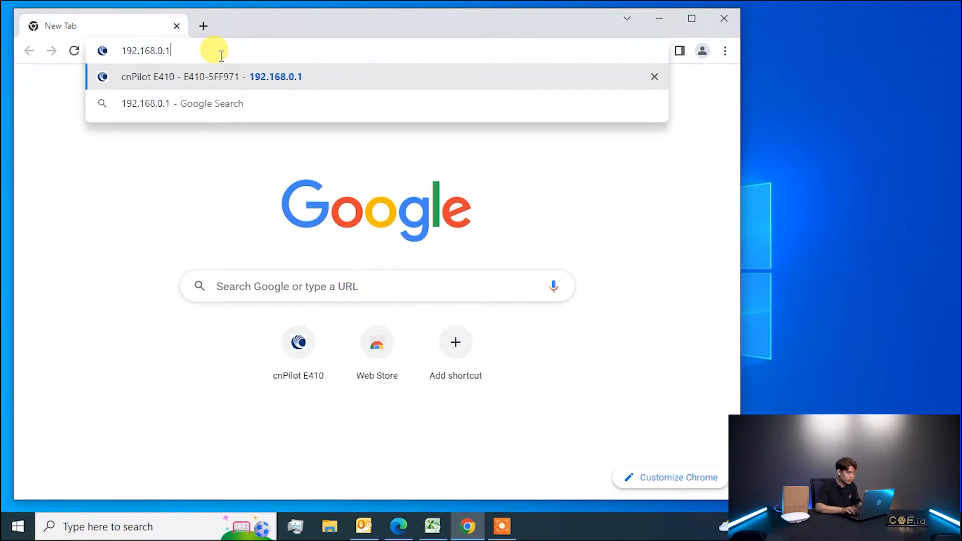
{"action": "key", "text": "Return"}
{"action": "left_click", "coordinate": [397, 240]}
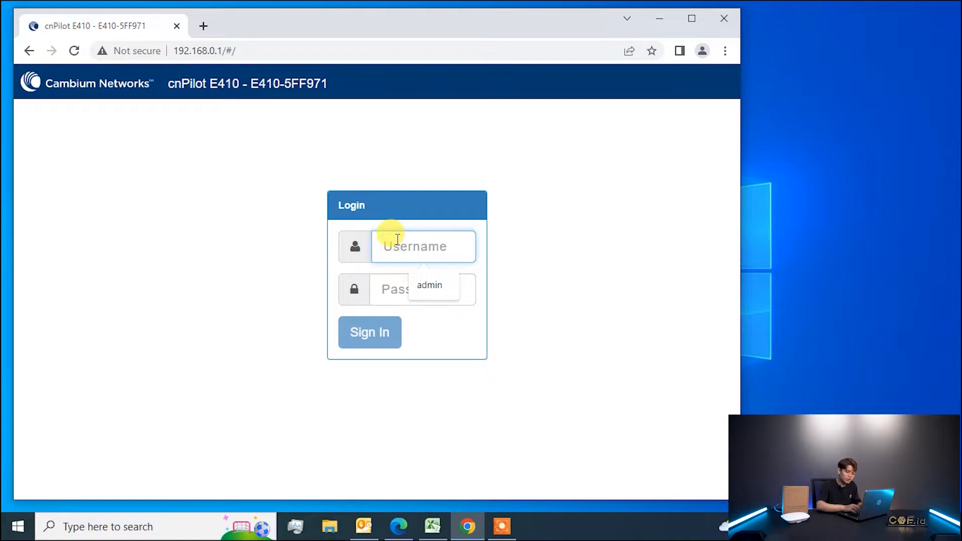
Sign in to the E410 web interface with the admin username and password.
{"action": "type", "text": "admin"}
{"action": "key", "text": "Tab"}
{"action": "type", "text": "admi"}
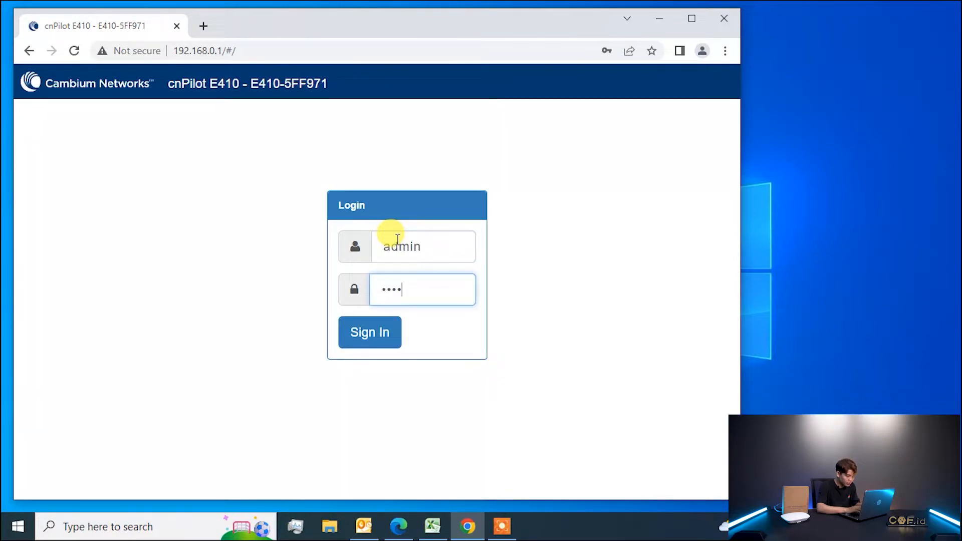
{"action": "type", "text": "n"}
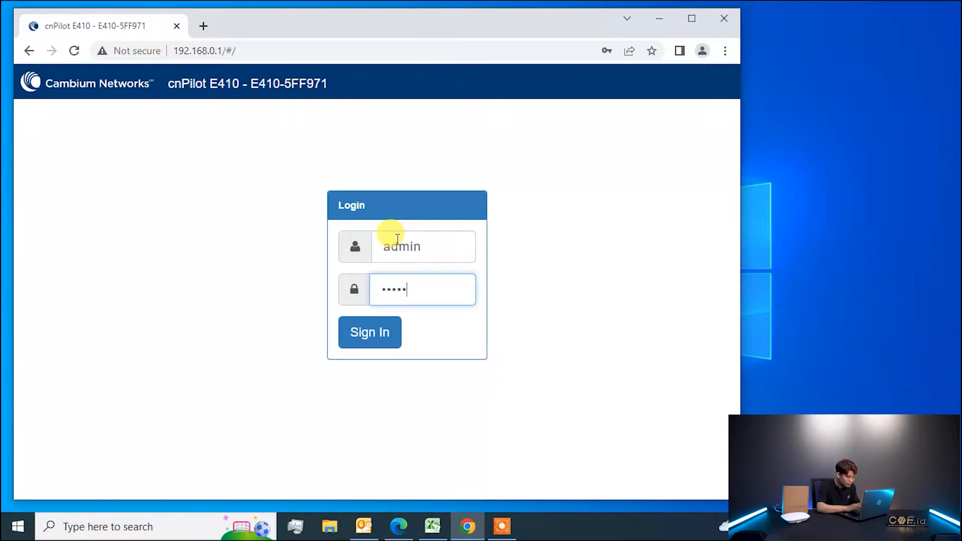
{"action": "left_click", "coordinate": [371, 330]}
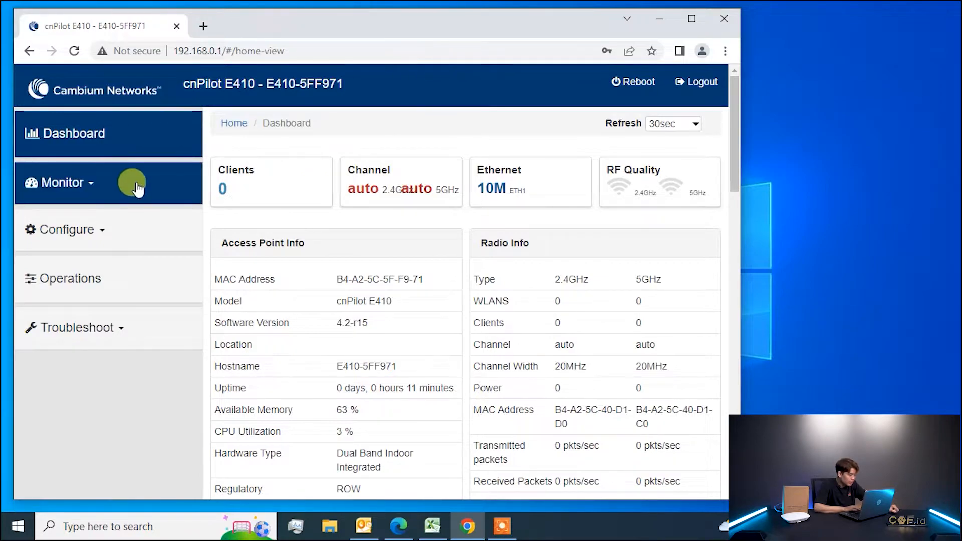
{"action": "left_click", "coordinate": [118, 240]}
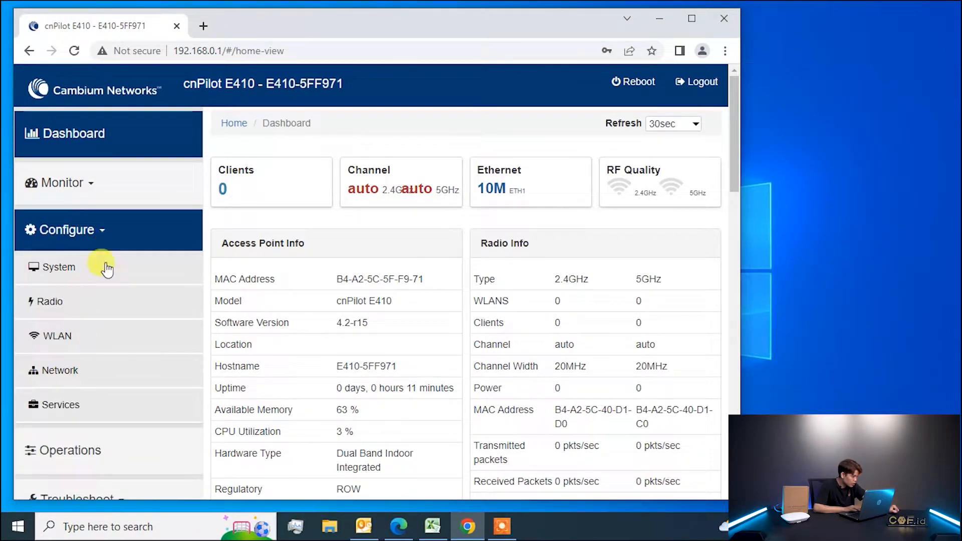
{"action": "left_click", "coordinate": [104, 273]}
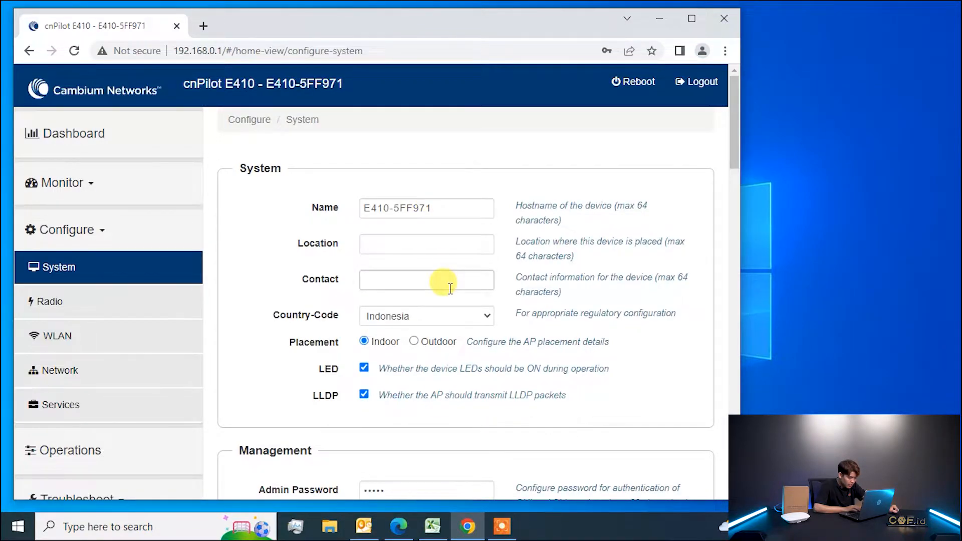
{"action": "left_click", "coordinate": [448, 321]}
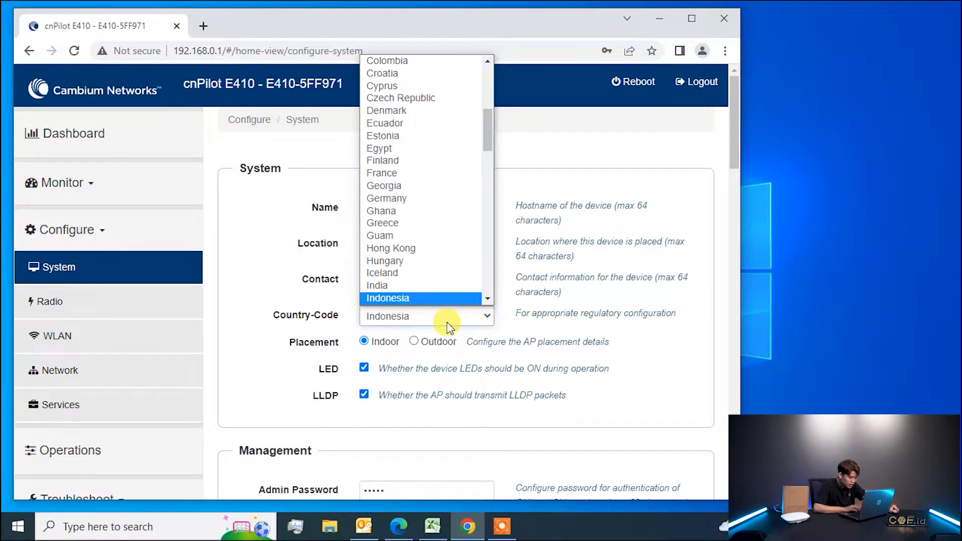
{"action": "left_click", "coordinate": [441, 300]}
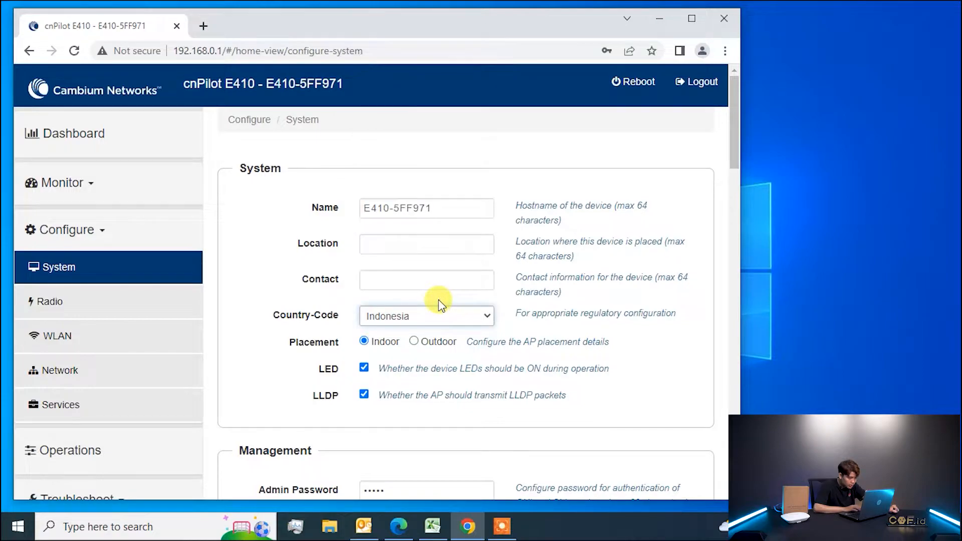
{"action": "scroll", "coordinate": [600, 278], "scroll_direction": "down", "scroll_amount": 5}
{"action": "scroll", "coordinate": [600, 276], "scroll_direction": "down", "scroll_amount": 12}
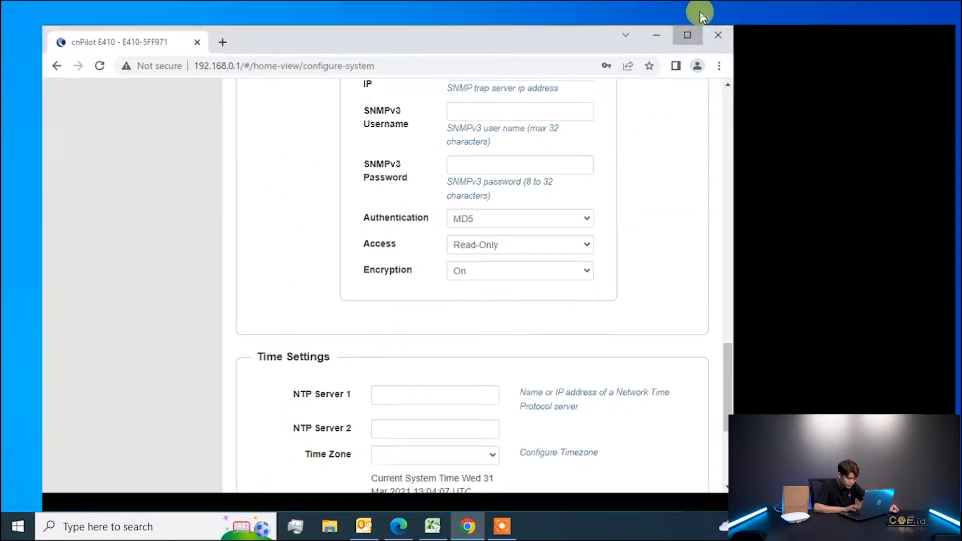
{"action": "left_click", "coordinate": [692, 18]}
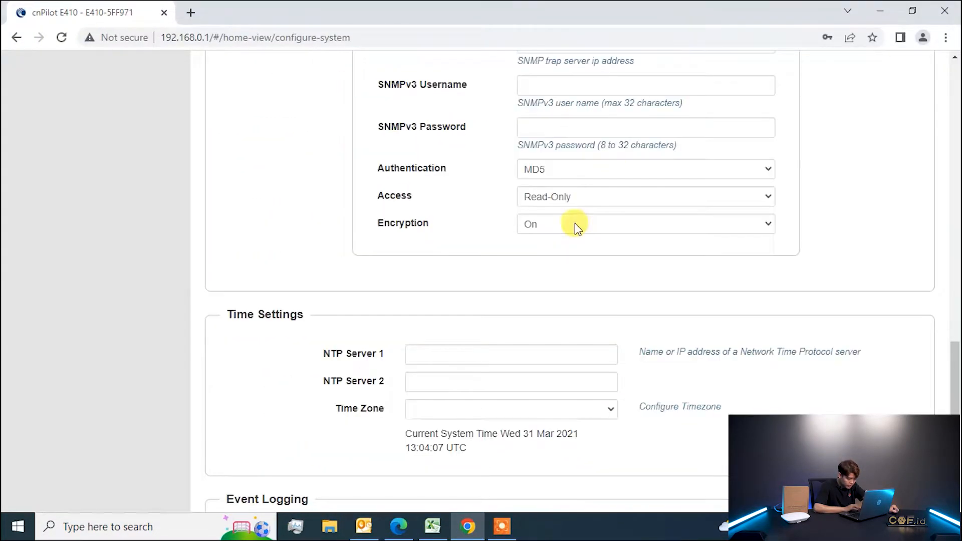
{"action": "scroll", "coordinate": [575, 224], "scroll_direction": "down", "scroll_amount": 4}
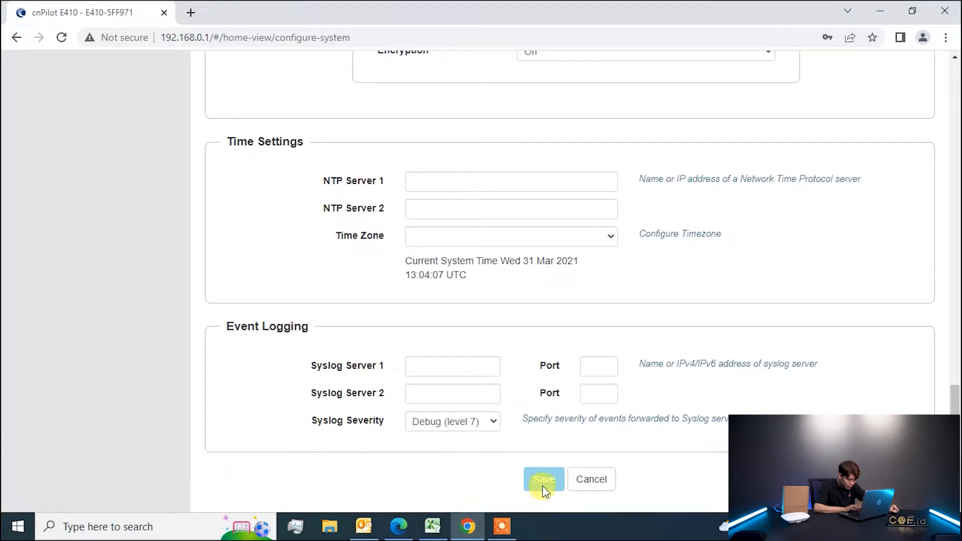
{"action": "scroll", "coordinate": [561, 200], "scroll_direction": "up", "scroll_amount": 18}
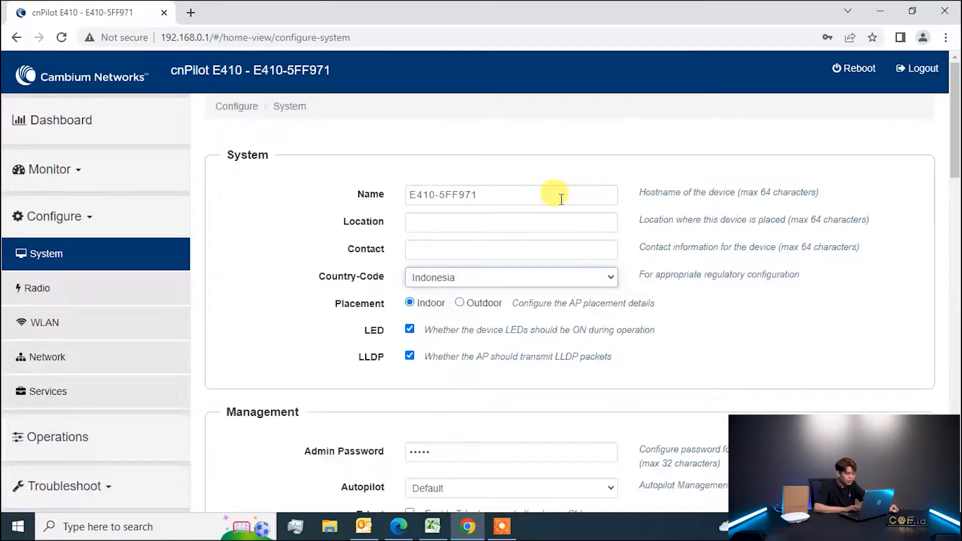
{"action": "left_click", "coordinate": [32, 295]}
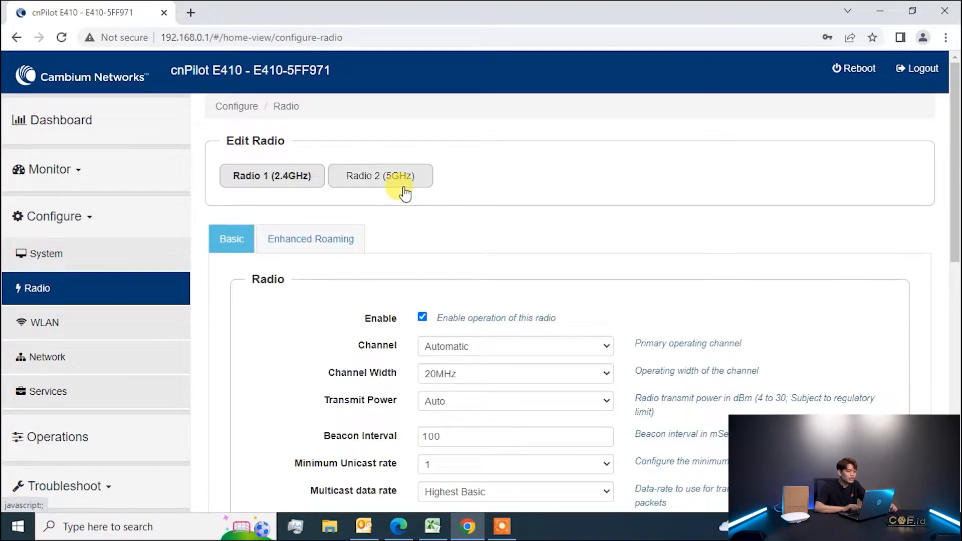
Review Radio 1's channel and transmit power lists, leaving them at Automatic and Auto.
{"action": "left_click", "coordinate": [20, 392]}
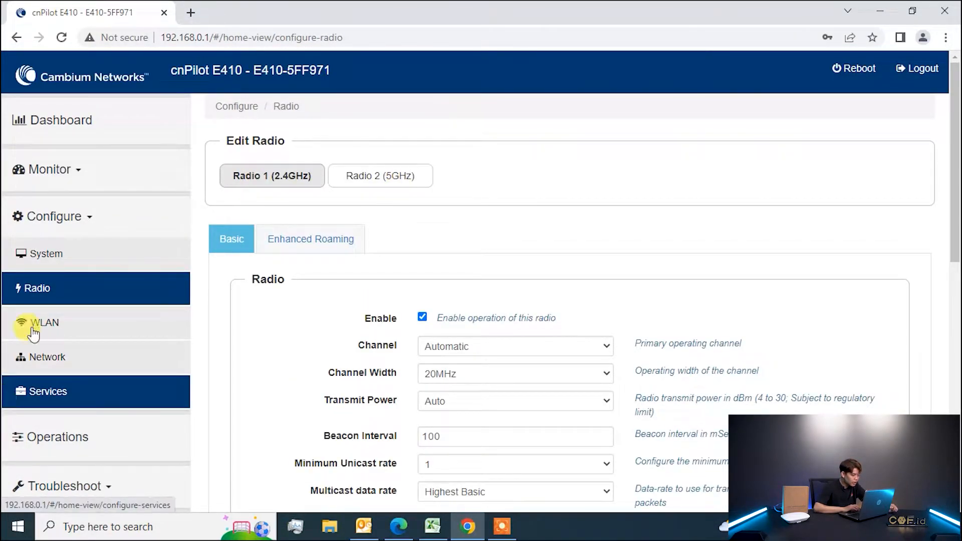
{"action": "left_click", "coordinate": [57, 296]}
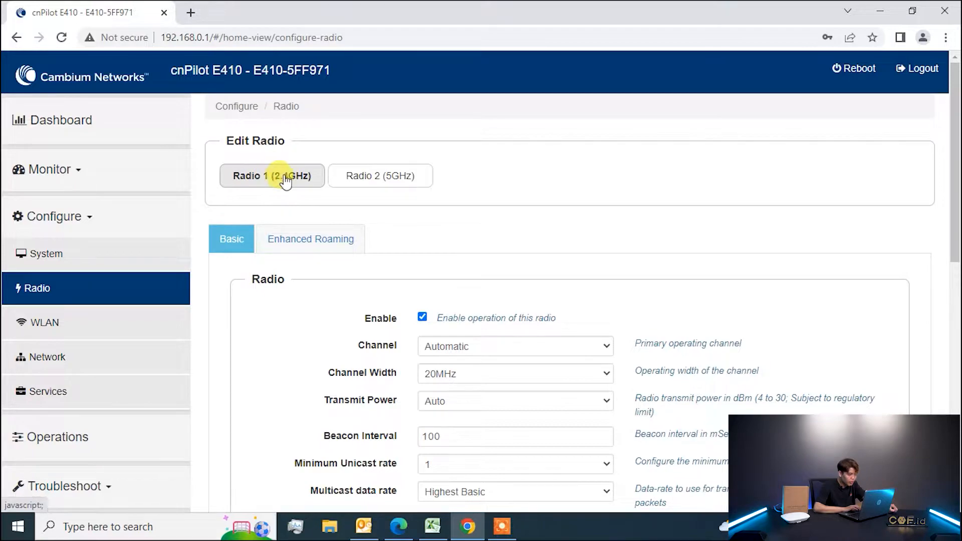
{"action": "left_click", "coordinate": [440, 355]}
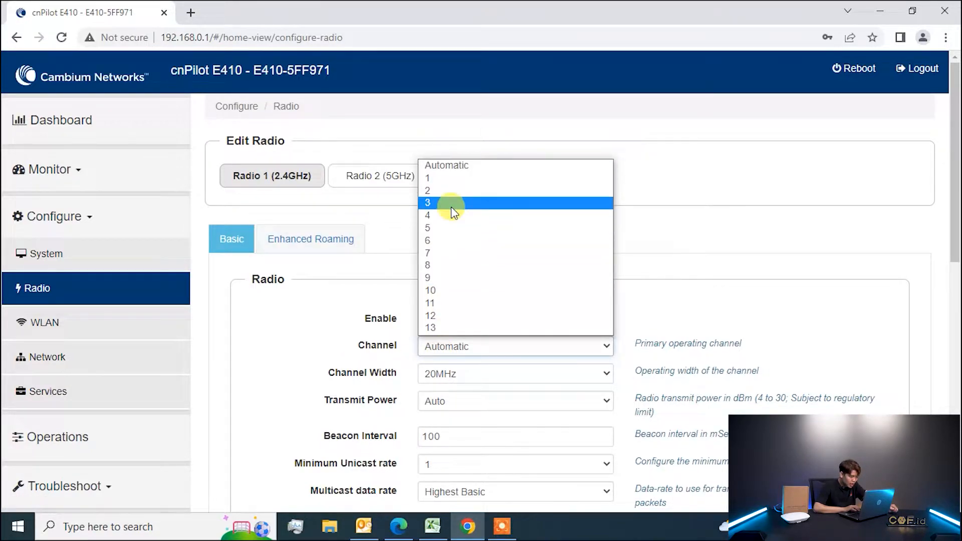
{"action": "left_click", "coordinate": [317, 309]}
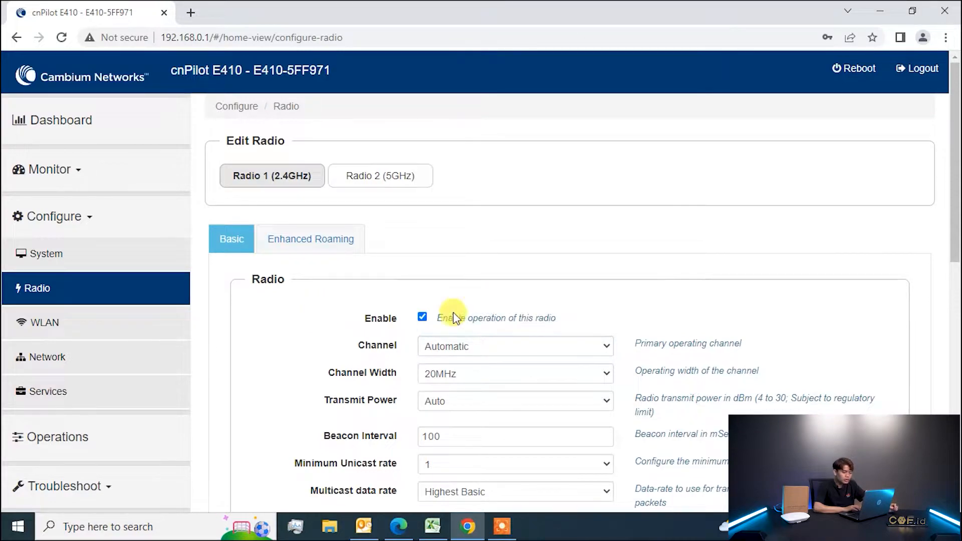
{"action": "left_click", "coordinate": [484, 397]}
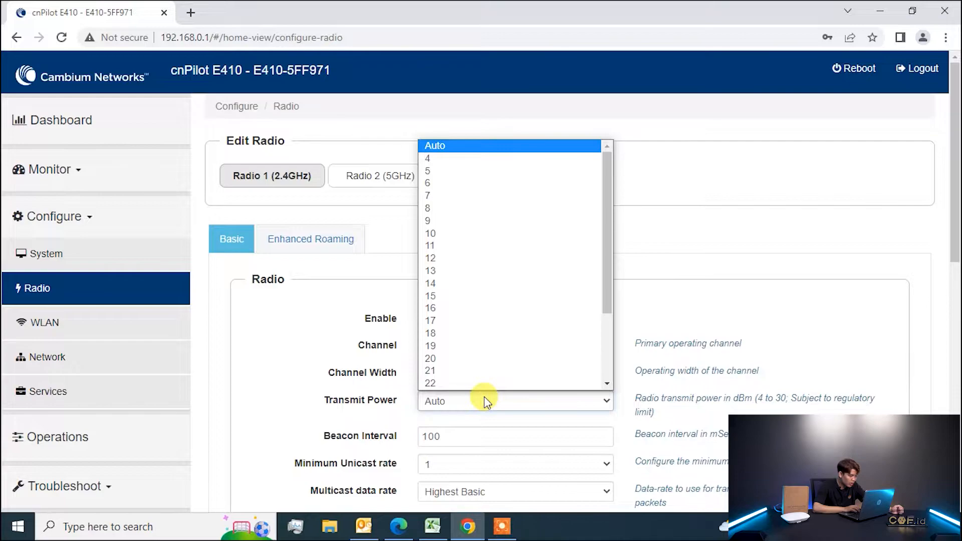
{"action": "left_click", "coordinate": [485, 398]}
{"action": "scroll", "coordinate": [484, 396], "scroll_direction": "down", "scroll_amount": 5}
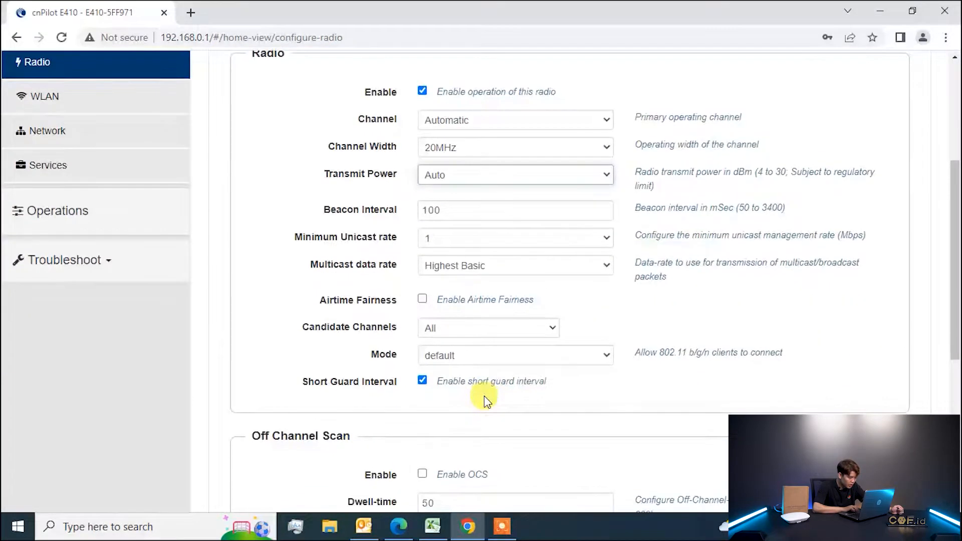
{"action": "scroll", "coordinate": [485, 396], "scroll_direction": "up", "scroll_amount": 1}
{"action": "scroll", "coordinate": [484, 396], "scroll_direction": "down", "scroll_amount": 2}
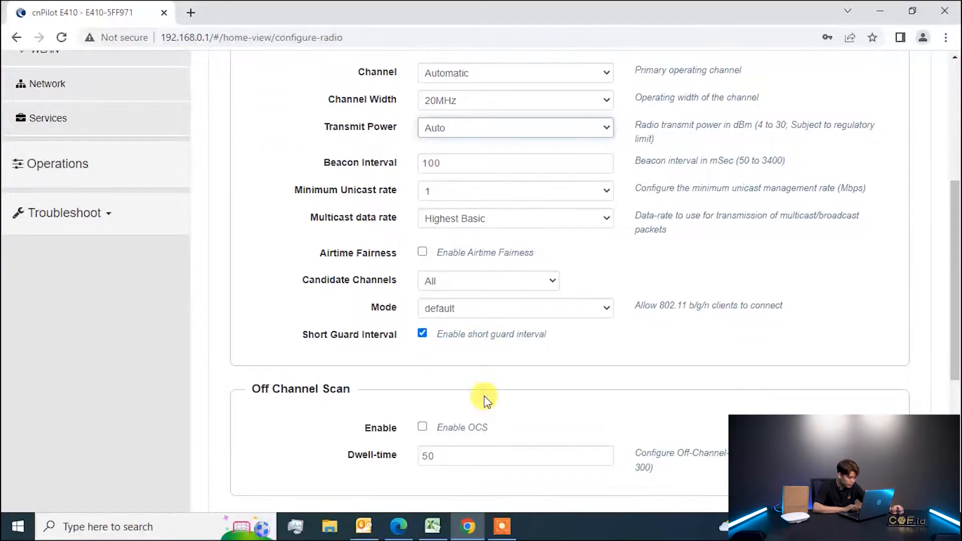
{"action": "scroll", "coordinate": [484, 396], "scroll_direction": "down", "scroll_amount": 5}
{"action": "scroll", "coordinate": [484, 396], "scroll_direction": "up", "scroll_amount": 10}
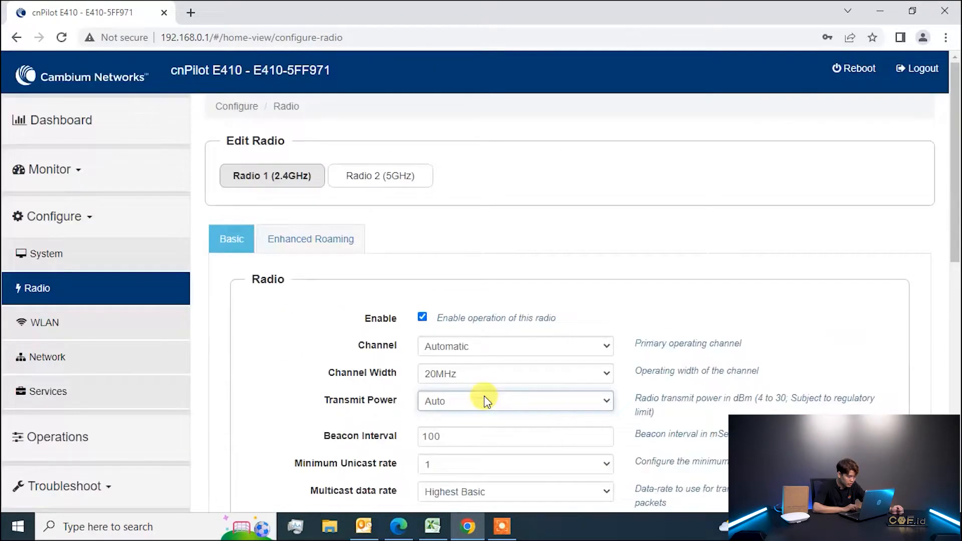
Set the 5GHz Radio 2 channel width to 40MHz and save, which gets rejected.
{"action": "left_click", "coordinate": [401, 178]}
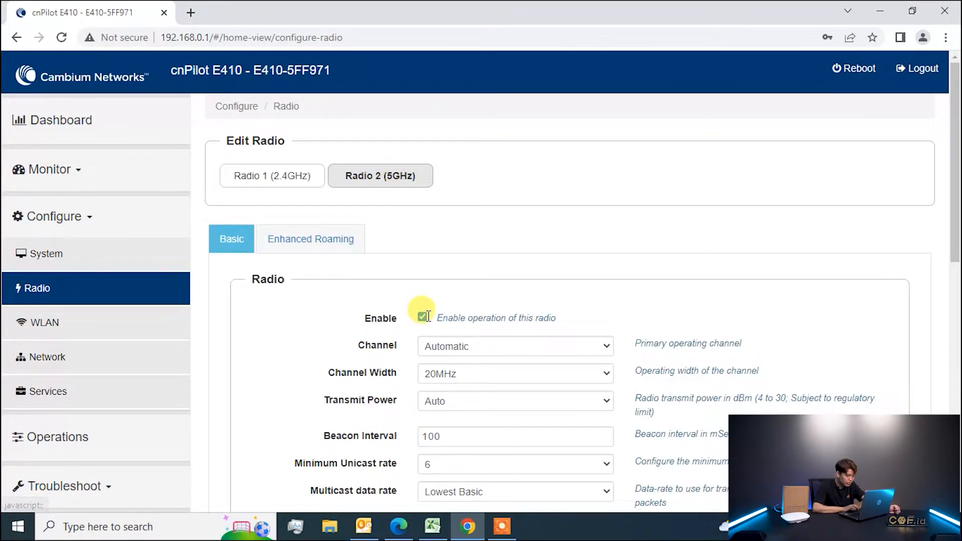
{"action": "scroll", "coordinate": [426, 315], "scroll_direction": "down", "scroll_amount": 1}
{"action": "scroll", "coordinate": [428, 316], "scroll_direction": "down", "scroll_amount": 4}
{"action": "key", "text": "ctrl+minus"}
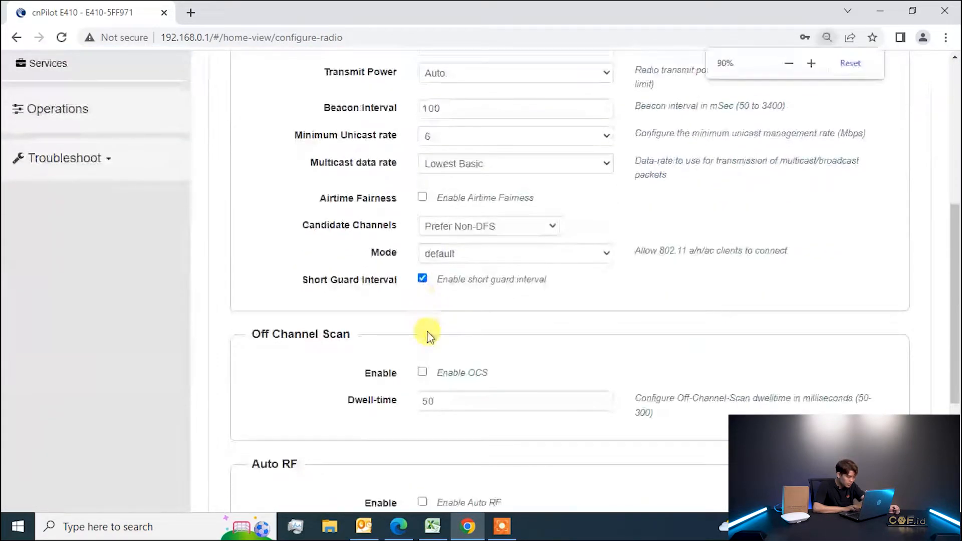
{"action": "scroll", "coordinate": [430, 337], "scroll_direction": "up", "scroll_amount": 5}
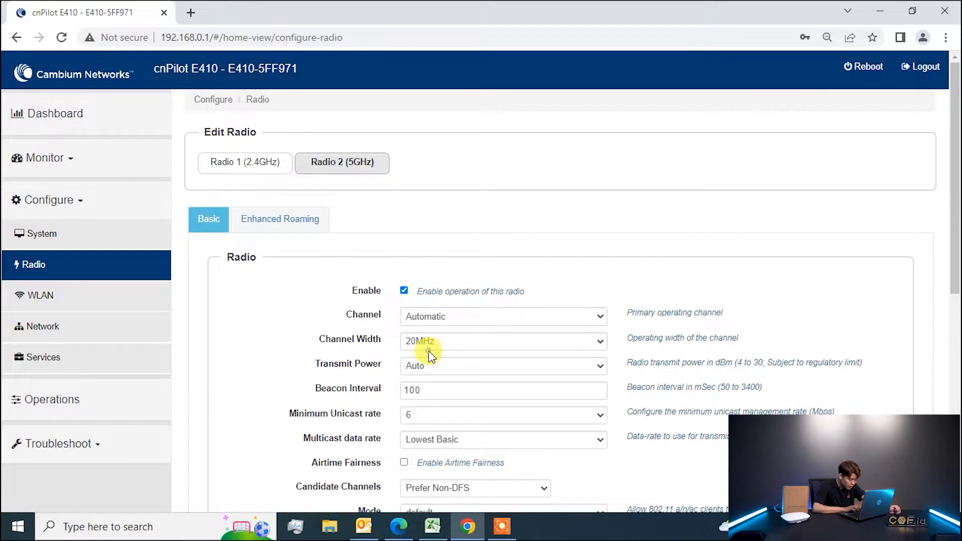
{"action": "left_click", "coordinate": [439, 342]}
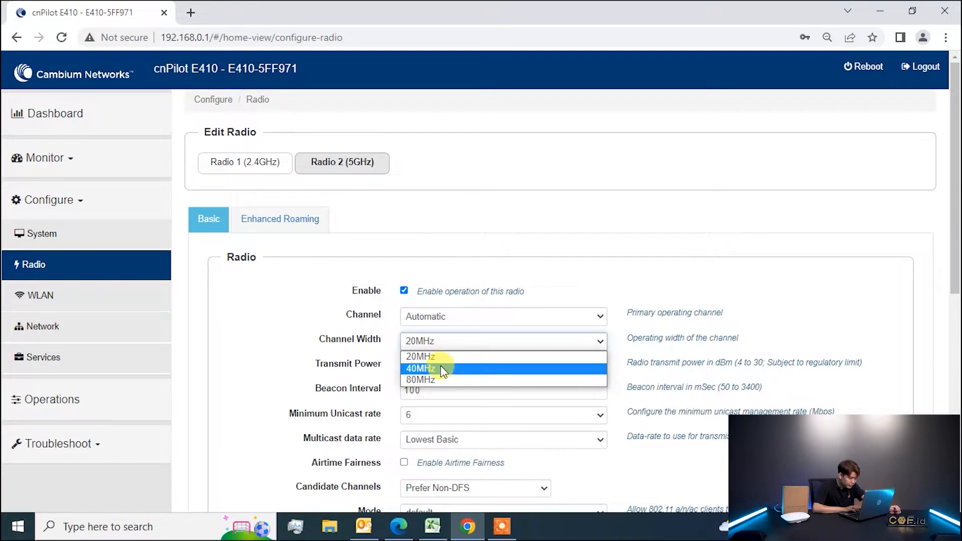
{"action": "left_click", "coordinate": [441, 369]}
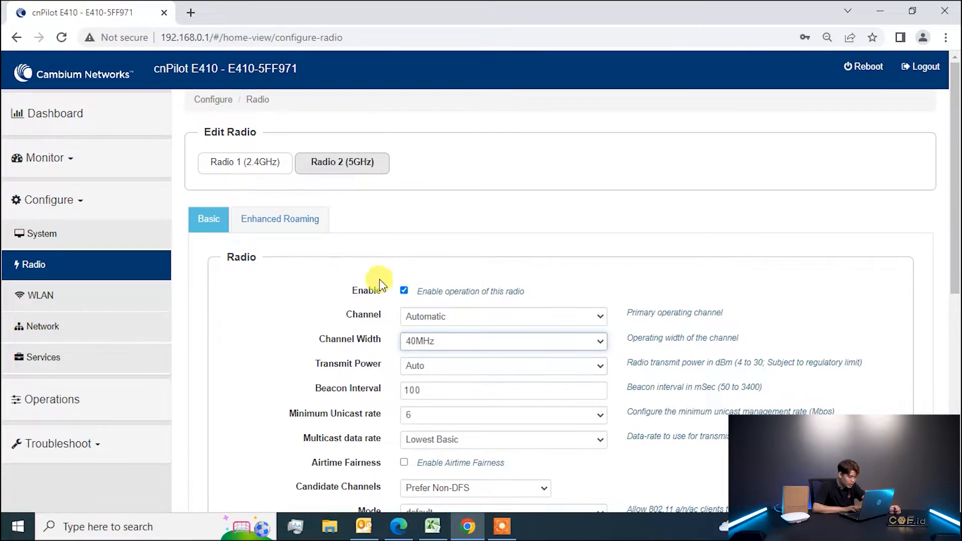
{"action": "scroll", "coordinate": [400, 282], "scroll_direction": "down", "scroll_amount": 4}
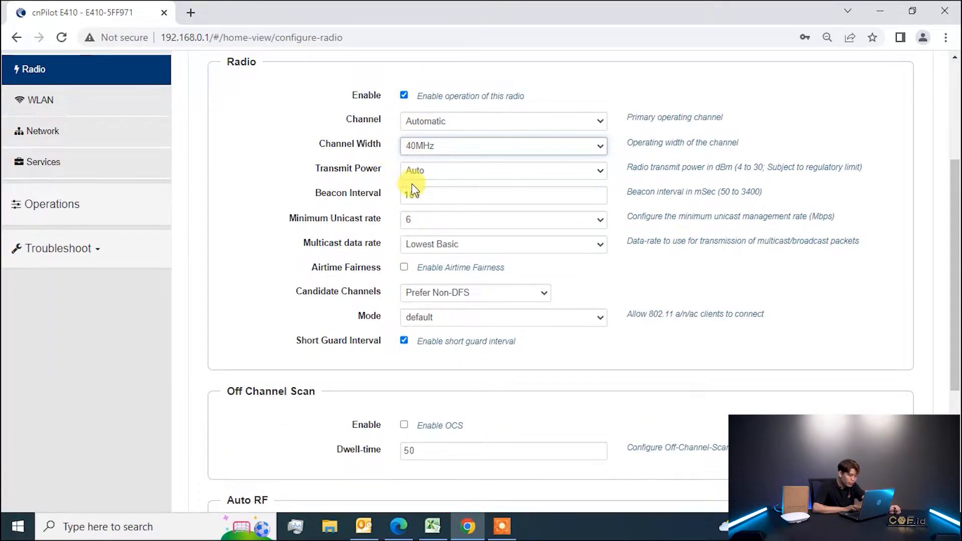
{"action": "scroll", "coordinate": [411, 188], "scroll_direction": "down", "scroll_amount": 4}
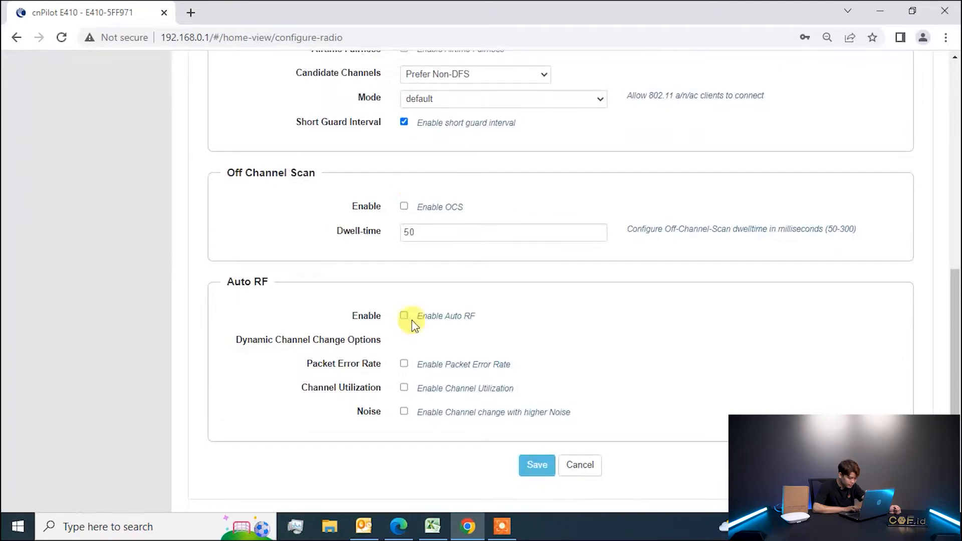
{"action": "left_click", "coordinate": [537, 466]}
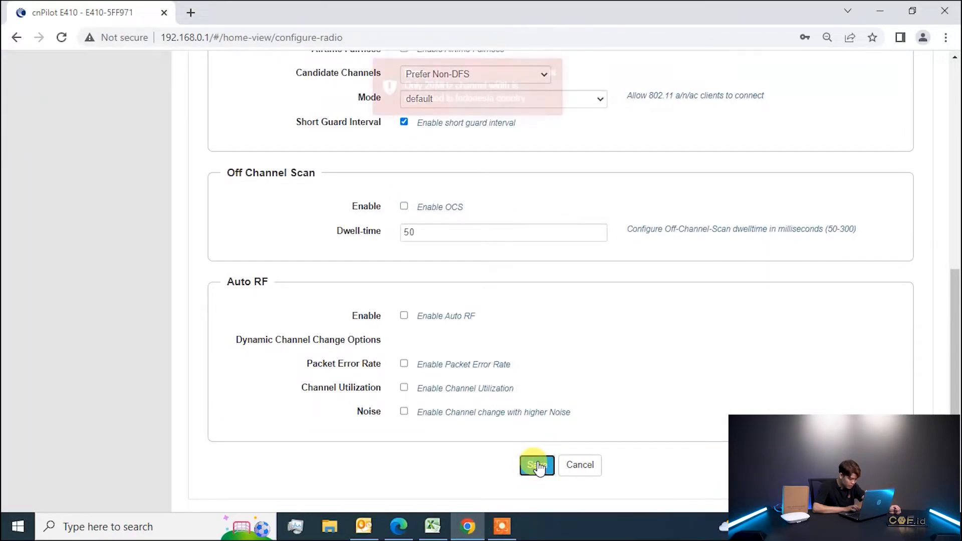
Change the 5GHz channel width back to 20MHz and save successfully.
{"action": "scroll", "coordinate": [561, 309], "scroll_direction": "up", "scroll_amount": 4}
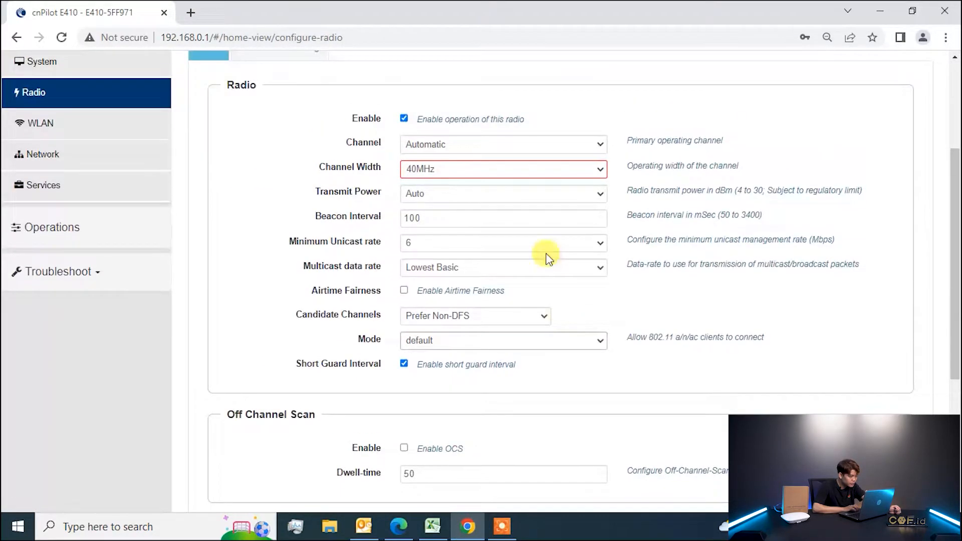
{"action": "left_click", "coordinate": [499, 171]}
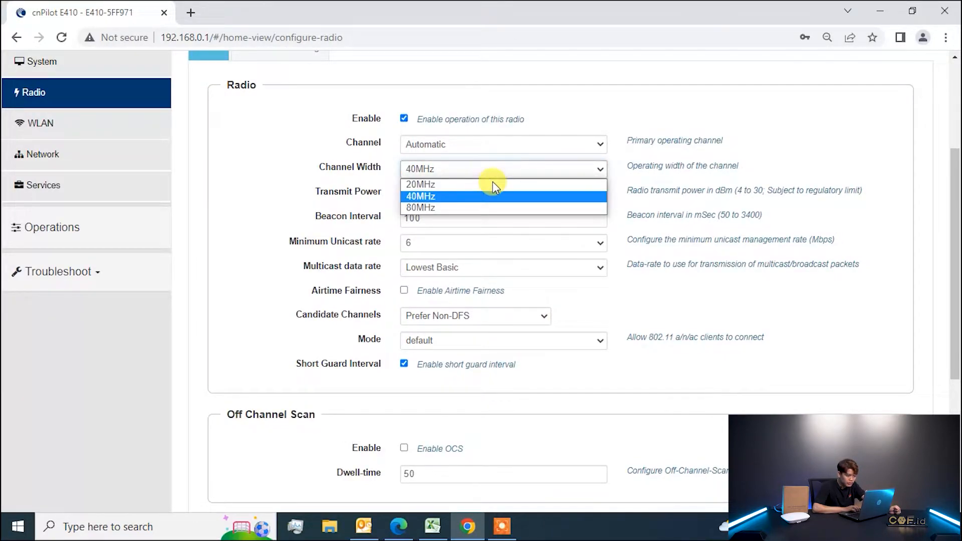
{"action": "left_click", "coordinate": [493, 185]}
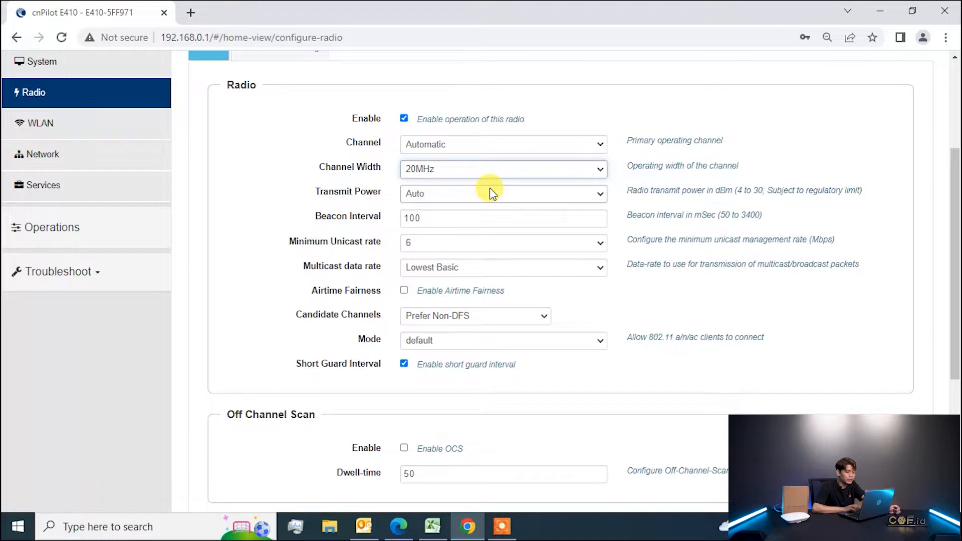
{"action": "scroll", "coordinate": [491, 190], "scroll_direction": "down", "scroll_amount": 5}
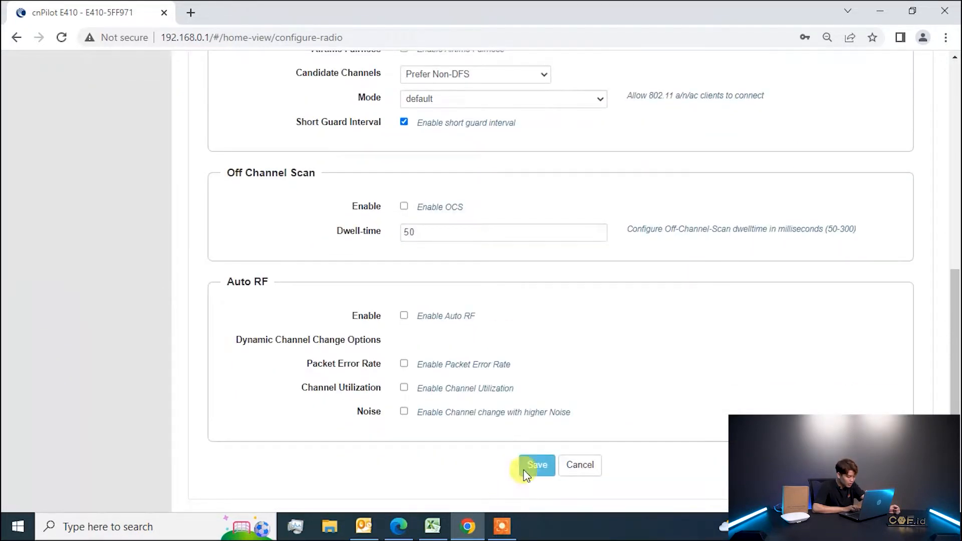
{"action": "left_click", "coordinate": [540, 465]}
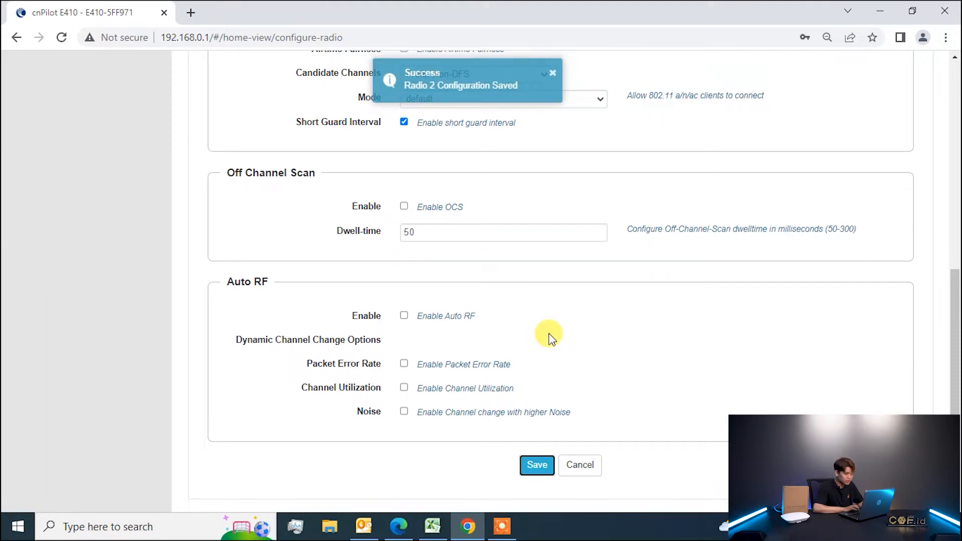
{"action": "left_click", "coordinate": [553, 74]}
Add a new WLAN with ID 1 from the WLAN configuration page.
{"action": "scroll", "coordinate": [553, 74], "scroll_direction": "up", "scroll_amount": 7}
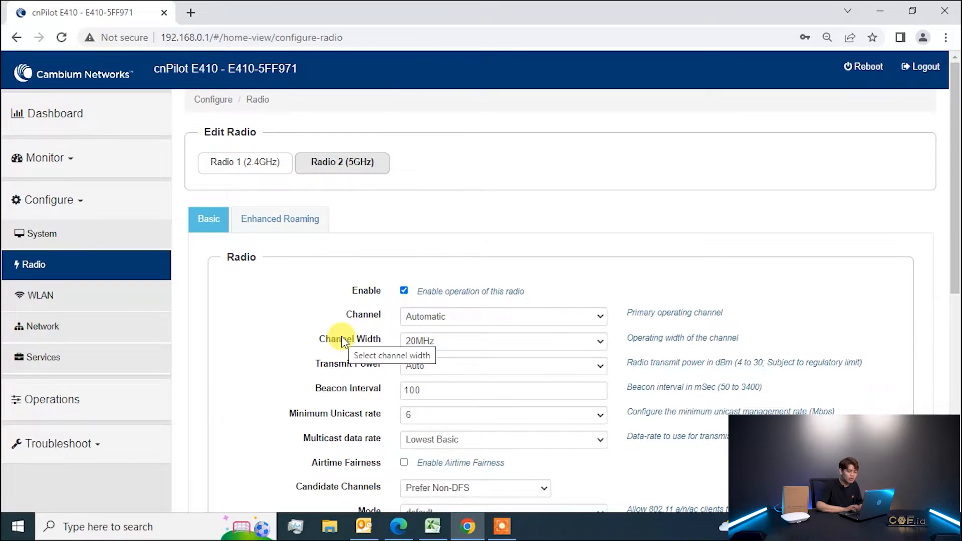
{"action": "left_click", "coordinate": [102, 299]}
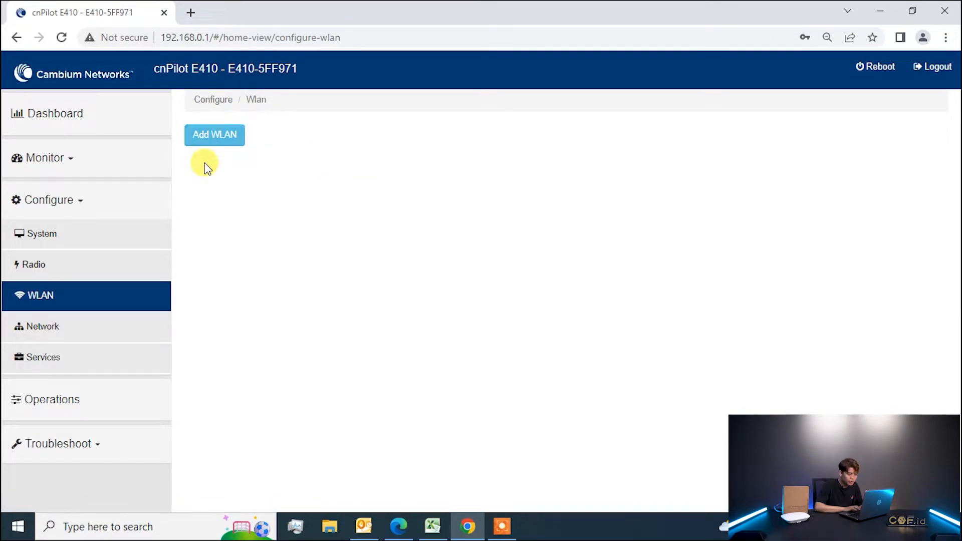
{"action": "left_click", "coordinate": [217, 136]}
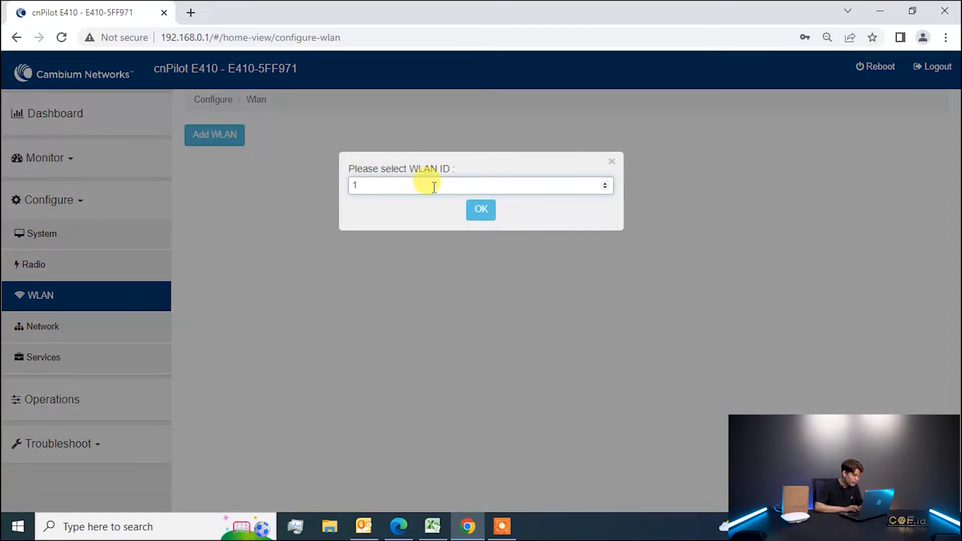
{"action": "left_click", "coordinate": [479, 213]}
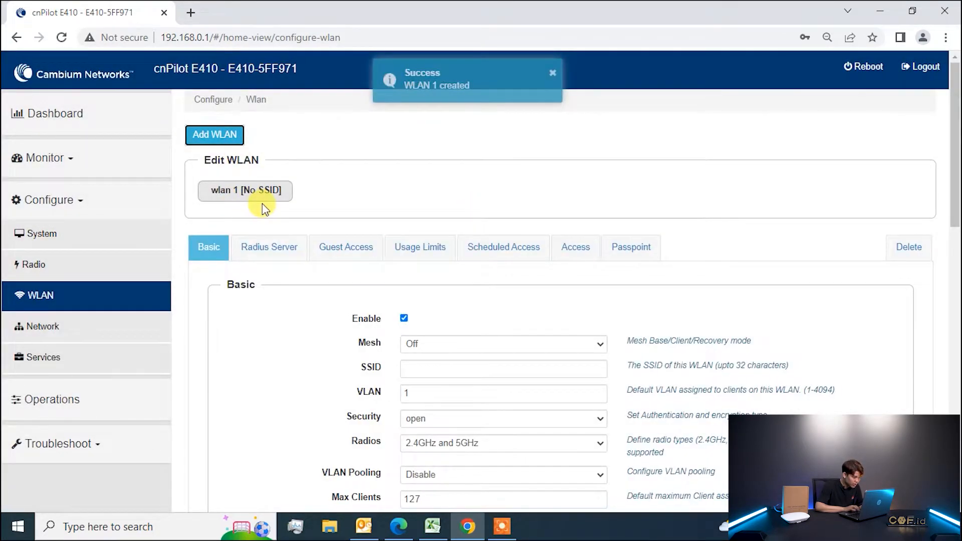
{"action": "scroll", "coordinate": [311, 351], "scroll_direction": "down", "scroll_amount": 6}
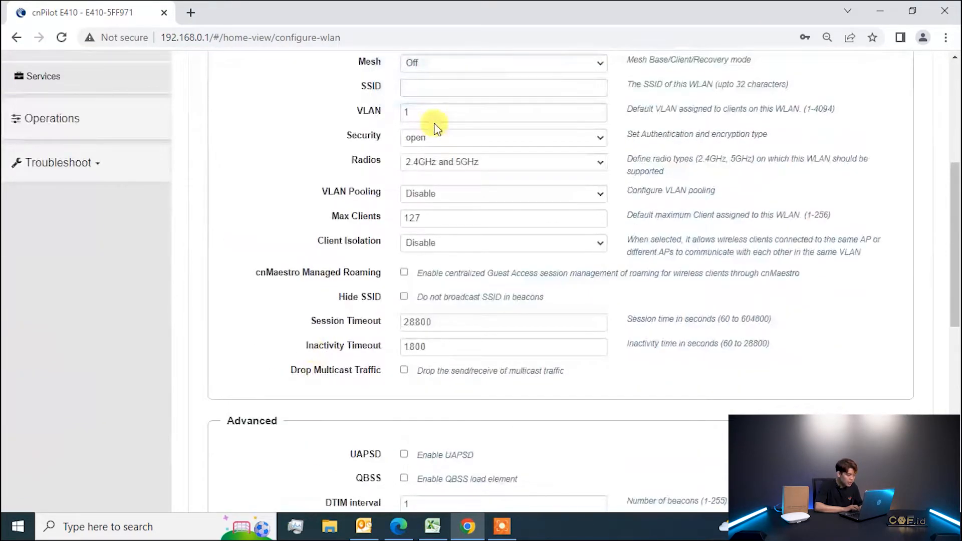
{"action": "scroll", "coordinate": [436, 124], "scroll_direction": "up", "scroll_amount": 2}
Give WLAN 1 Mesh Off, SSID E410_CNF and WPA2 Pre-shared Keys security with a passphrase.
{"action": "left_click", "coordinate": [440, 186]}
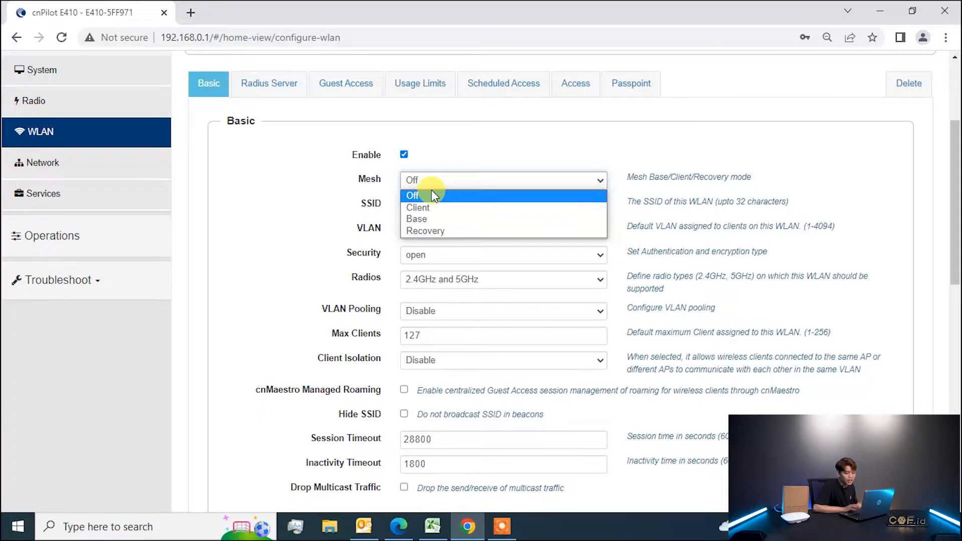
{"action": "left_click", "coordinate": [431, 194]}
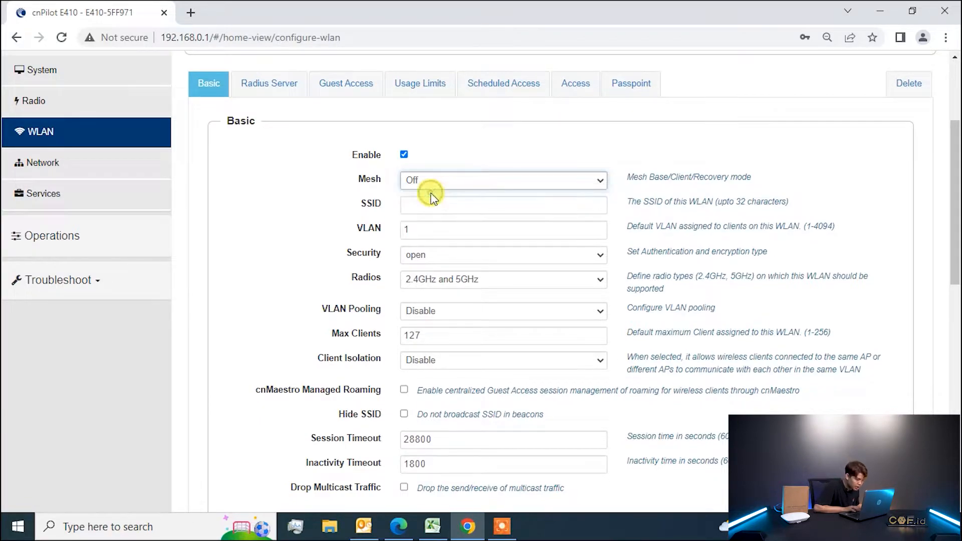
{"action": "left_click", "coordinate": [424, 215]}
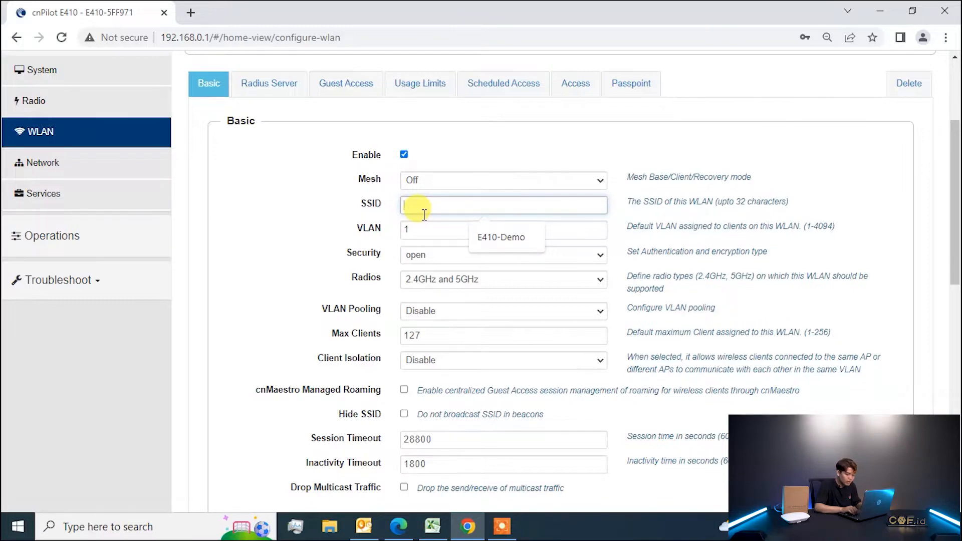
{"action": "type", "text": "ES"}
{"action": "key", "text": "BackSpace"}
{"action": "type", "text": "410_CNF"}
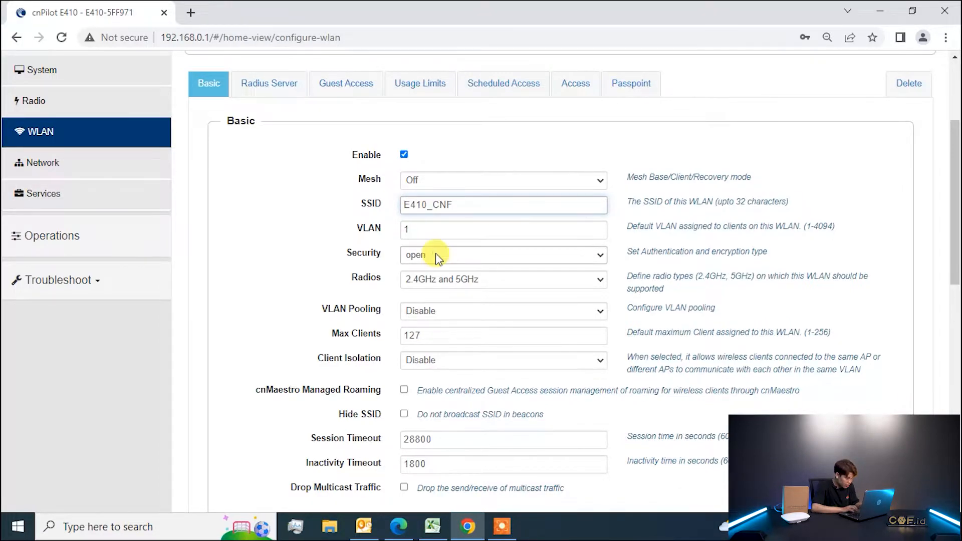
{"action": "left_click", "coordinate": [435, 254]}
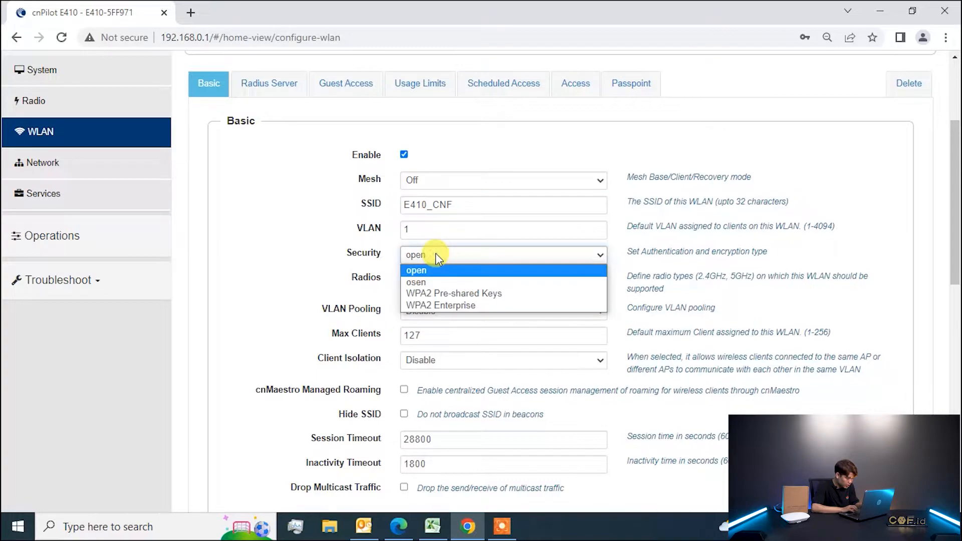
{"action": "left_click", "coordinate": [439, 295]}
{"action": "left_click", "coordinate": [451, 279]}
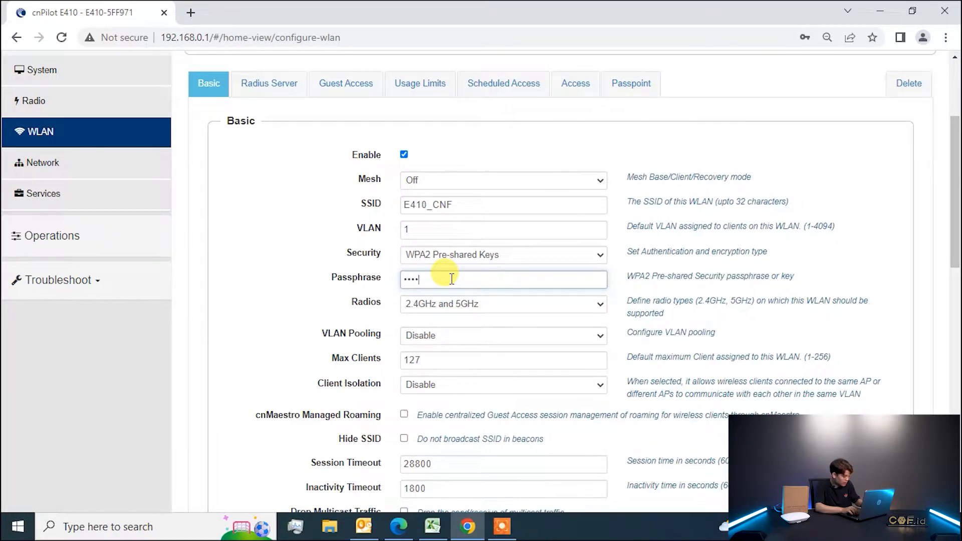
Restrict the WLAN to the 2.4GHz radio and save it.
{"action": "left_click", "coordinate": [436, 309]}
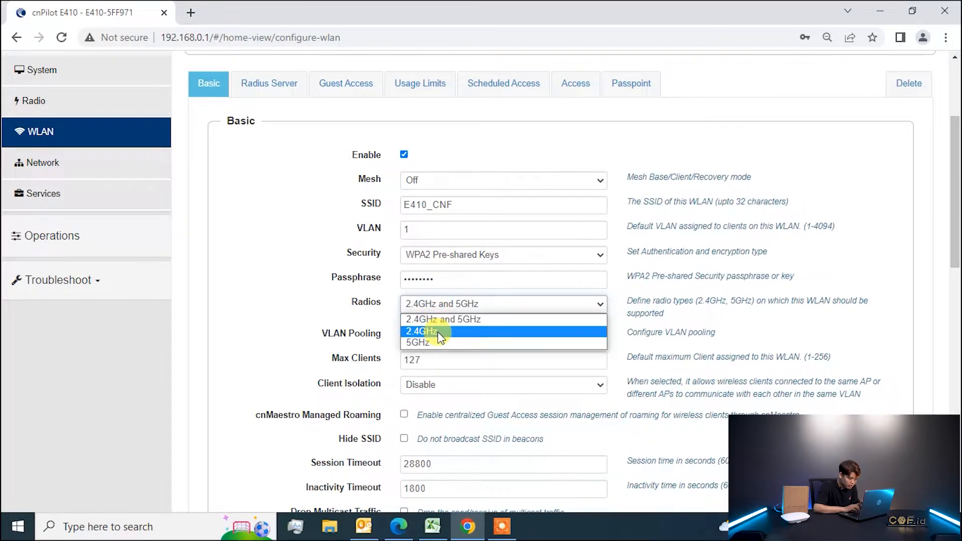
{"action": "left_click", "coordinate": [439, 333]}
{"action": "mouse_move", "coordinate": [286, 240]}
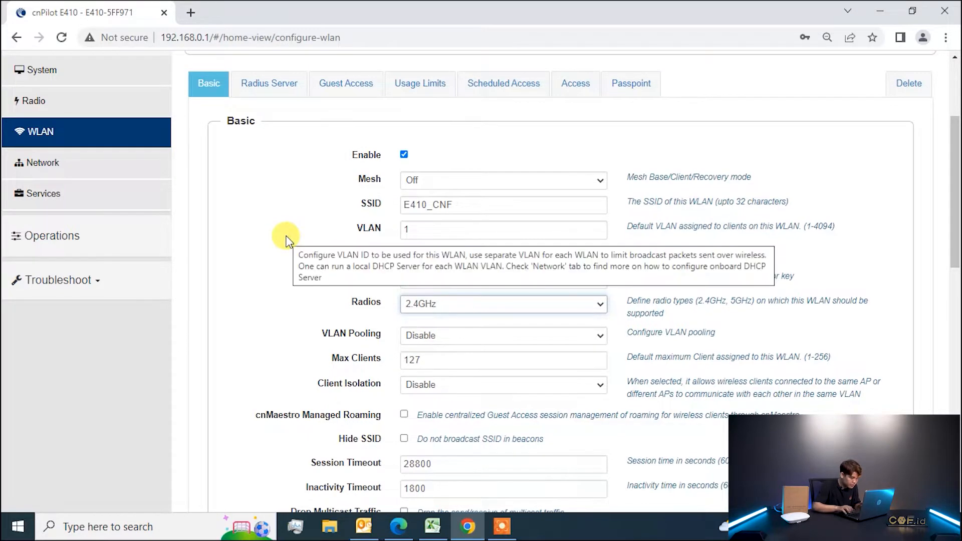
{"action": "key", "text": "Down"}
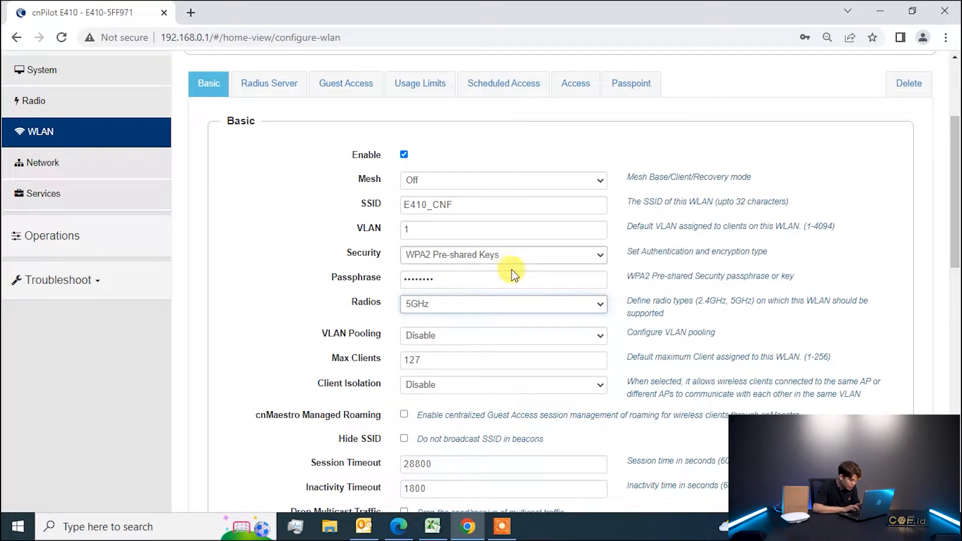
{"action": "left_click", "coordinate": [486, 307]}
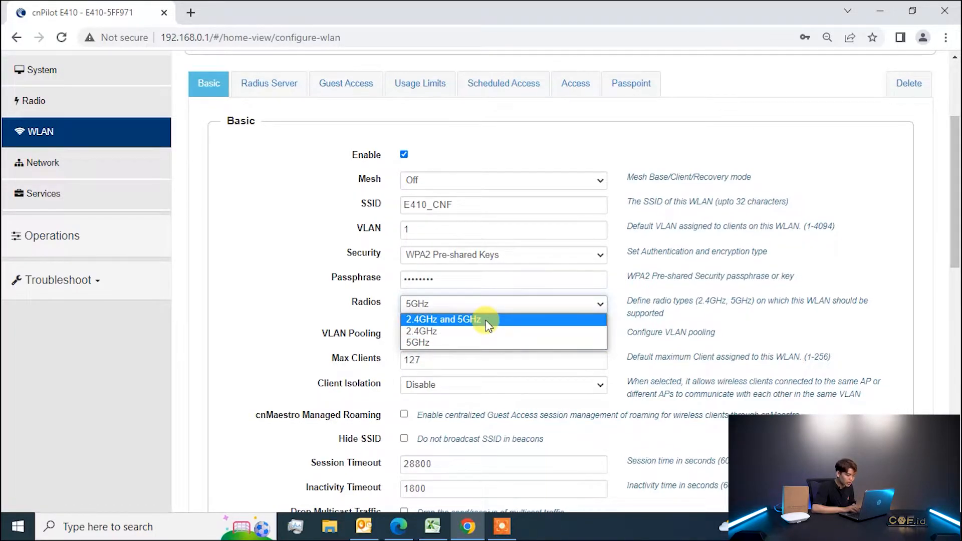
{"action": "left_click", "coordinate": [483, 333]}
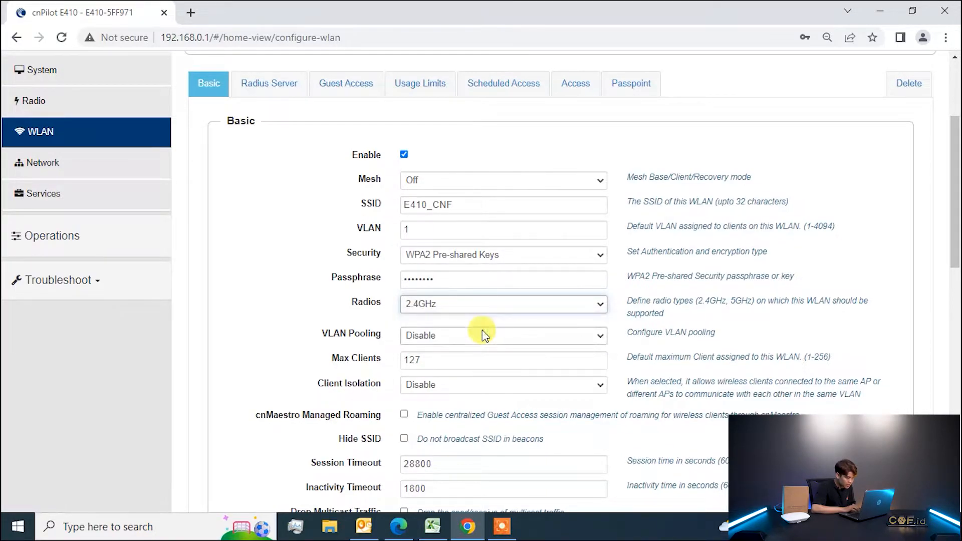
{"action": "left_click_drag", "start_coordinate": [955, 228], "coordinate": [955, 460]}
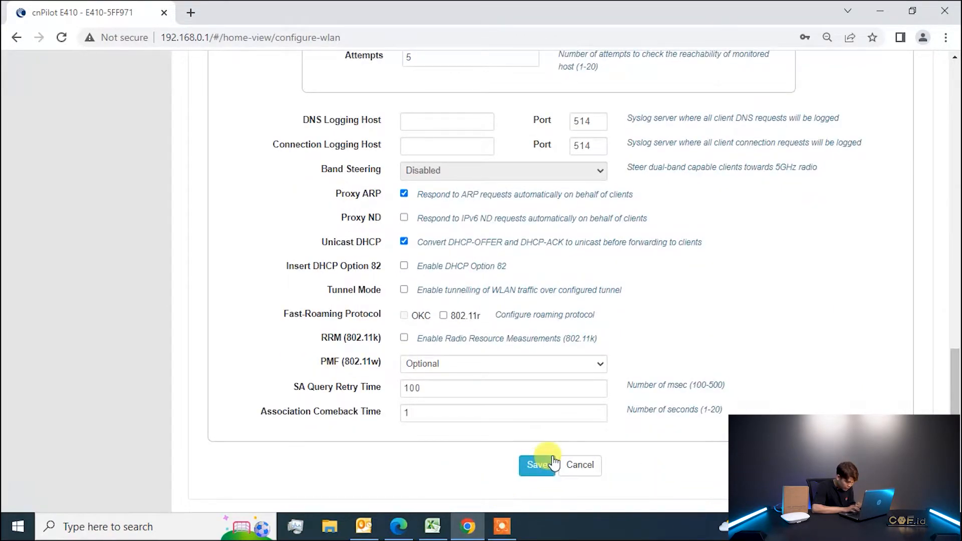
{"action": "left_click", "coordinate": [539, 469]}
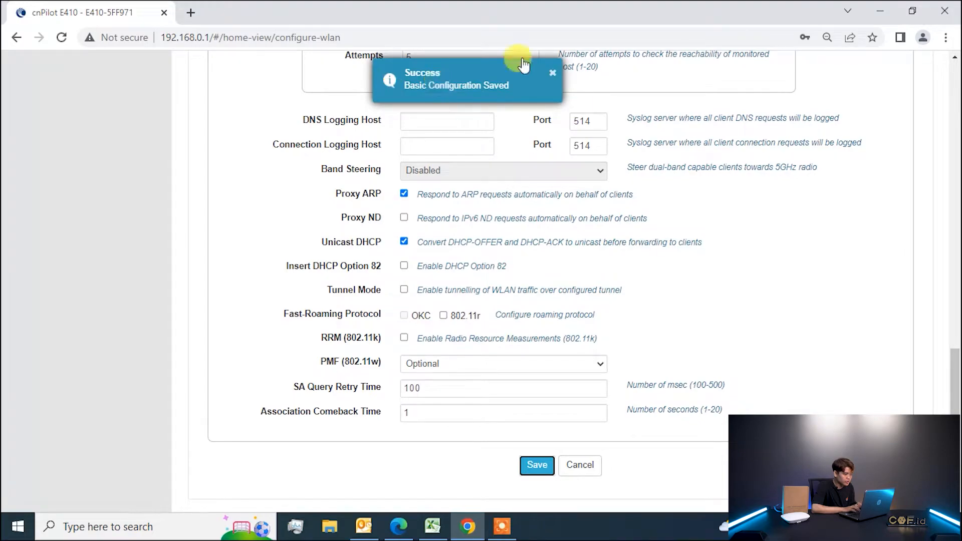
{"action": "left_click", "coordinate": [550, 78]}
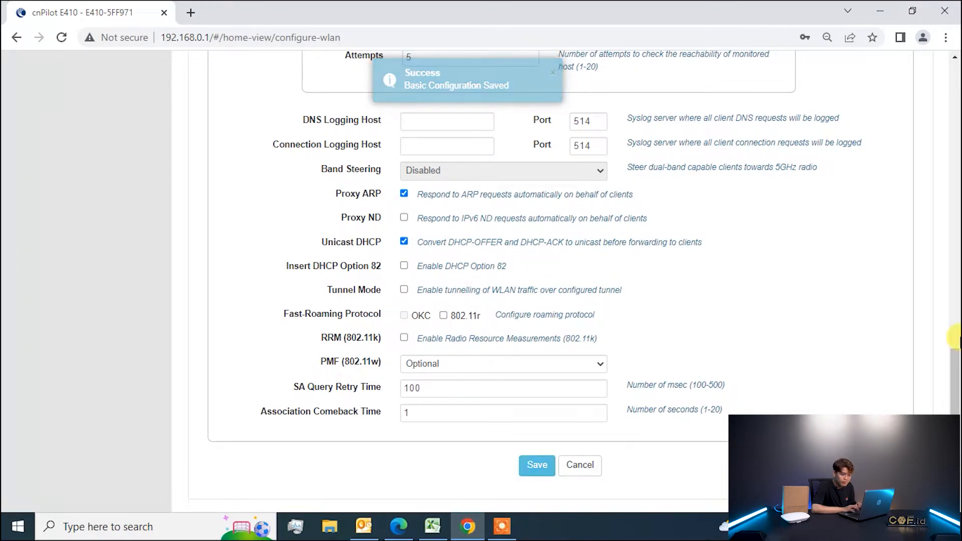
{"action": "left_click_drag", "start_coordinate": [955, 380], "coordinate": [955, 110]}
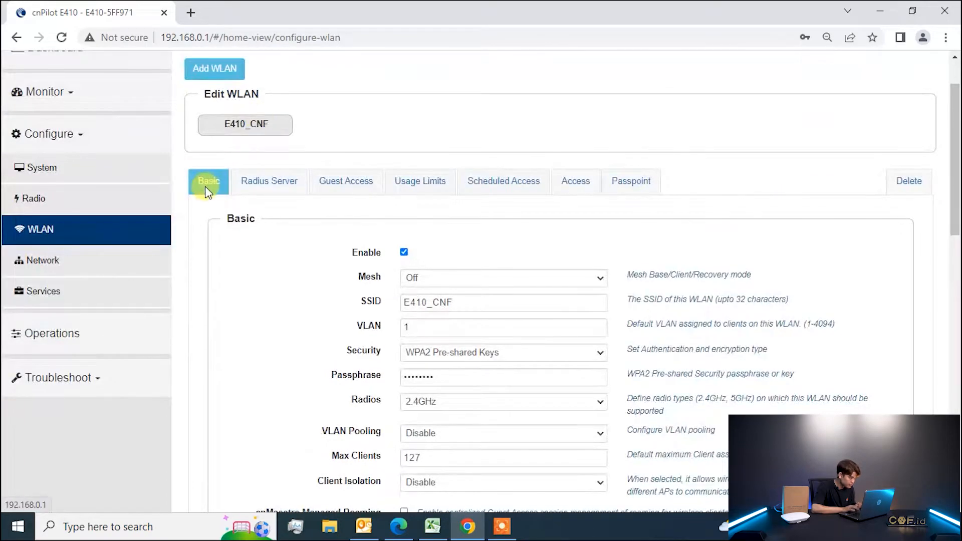
Add another WLAN on the E410, confirming the default WLAN ID 2.
{"action": "left_click", "coordinate": [215, 68]}
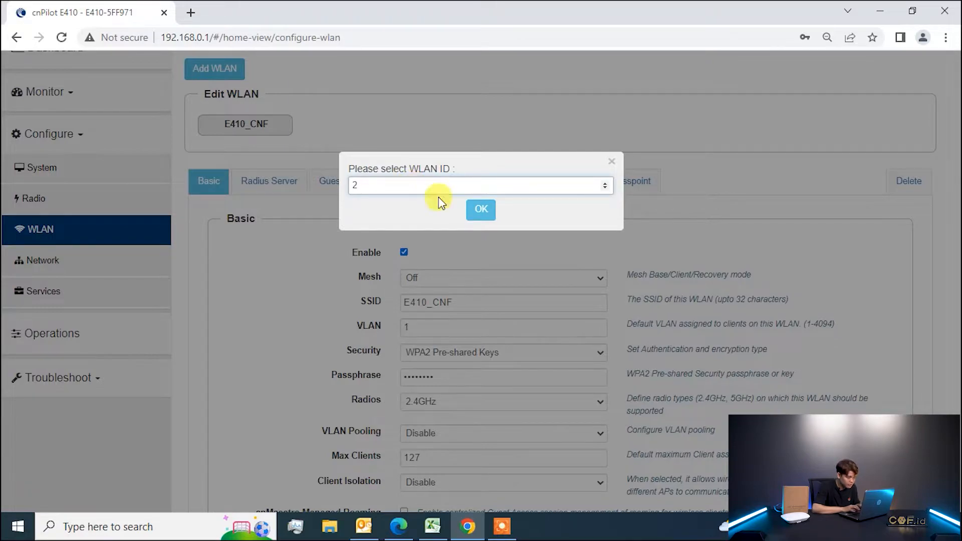
{"action": "left_click", "coordinate": [480, 209]}
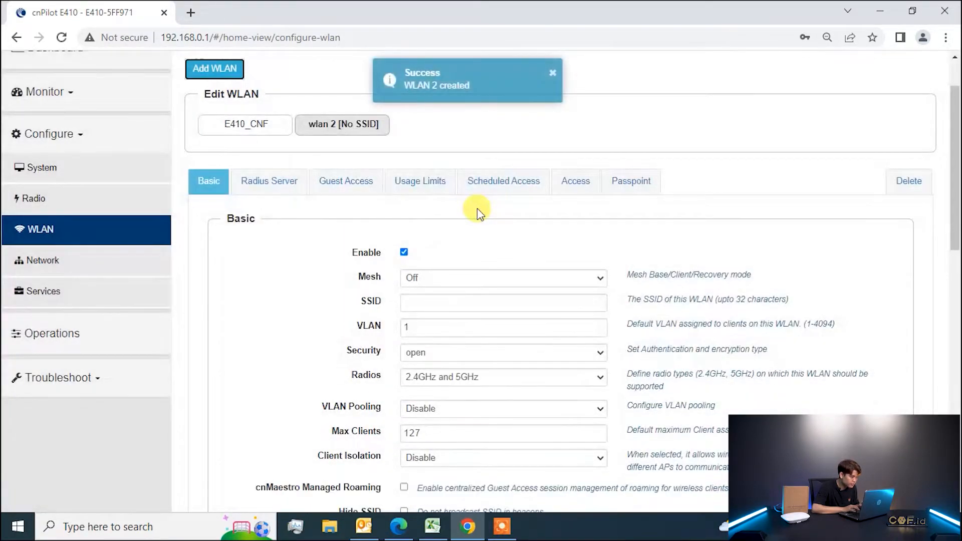
Save wlan 2 as SSID 'E410_CNF 5G' with WPA2 Pre-shared Keys, a passphrase and 5GHz radio only.
{"action": "left_click", "coordinate": [436, 304]}
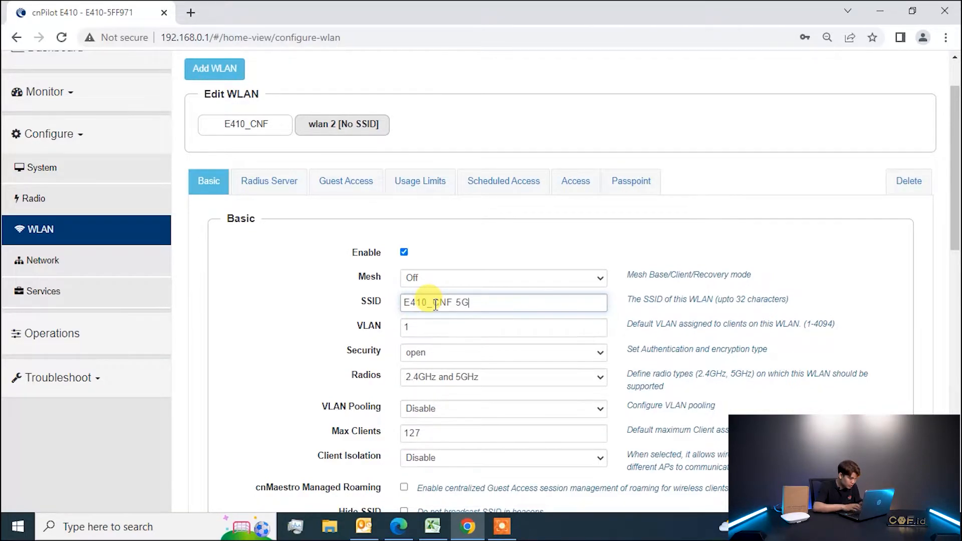
{"action": "left_click", "coordinate": [432, 354]}
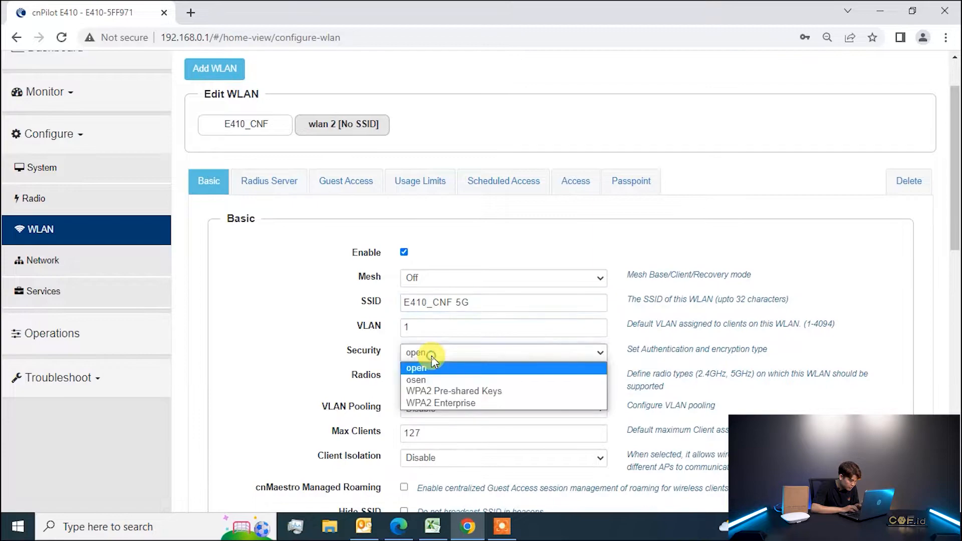
{"action": "left_click", "coordinate": [436, 391]}
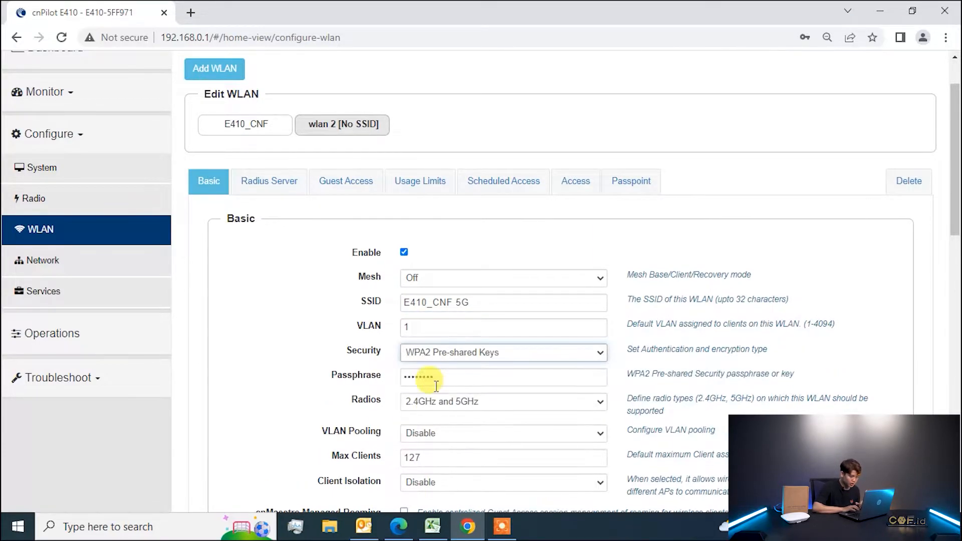
{"action": "left_click", "coordinate": [465, 371]}
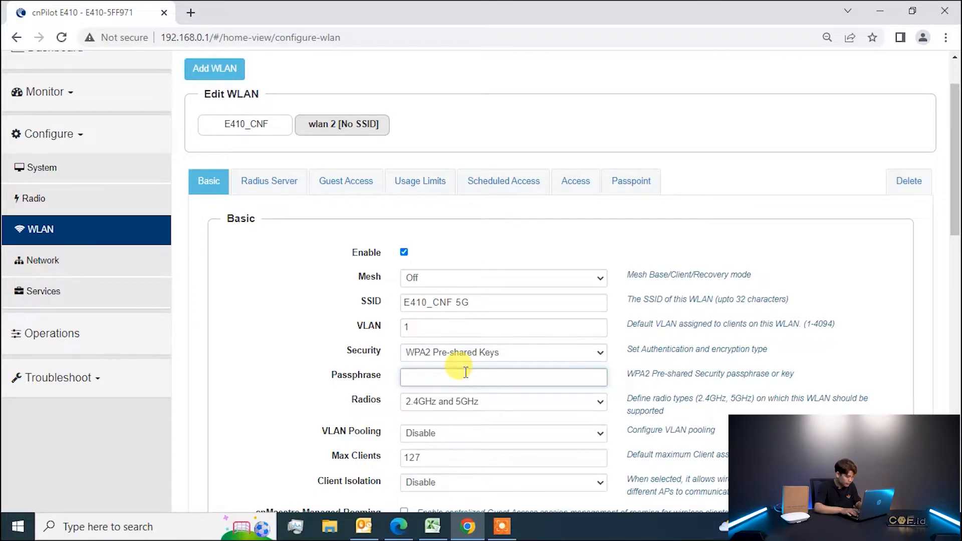
{"action": "type", "text": "••••••••"}
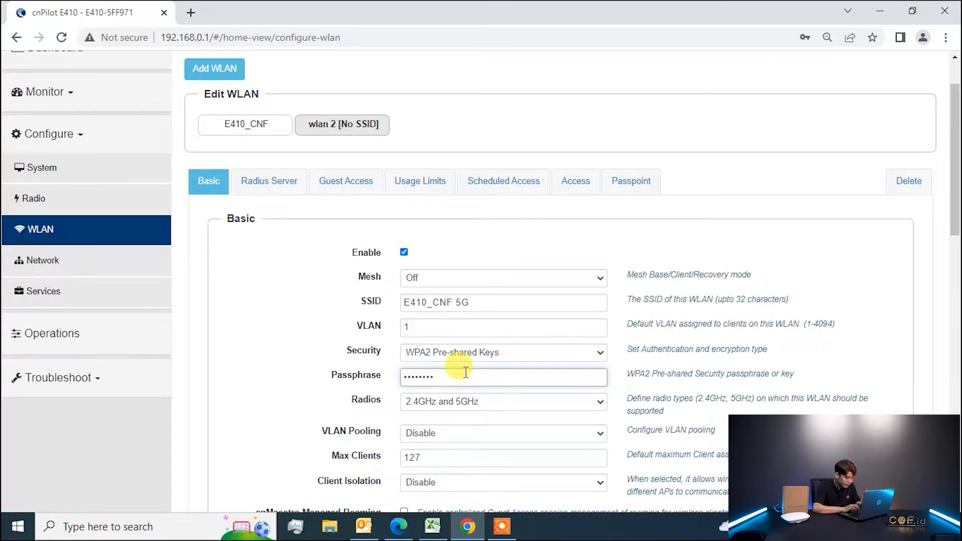
{"action": "left_click", "coordinate": [455, 400]}
{"action": "left_click", "coordinate": [440, 438]}
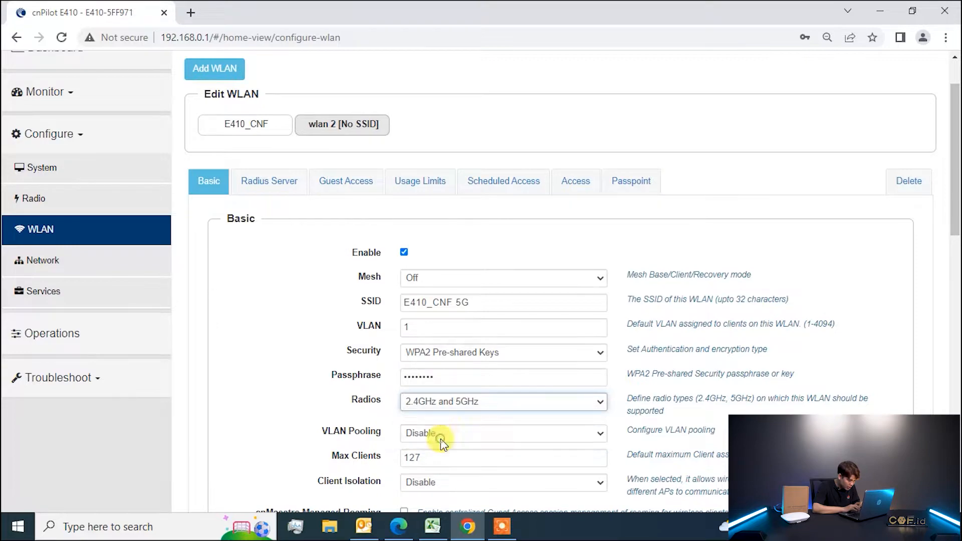
{"action": "left_click_drag", "start_coordinate": [956, 229], "coordinate": [961, 479]}
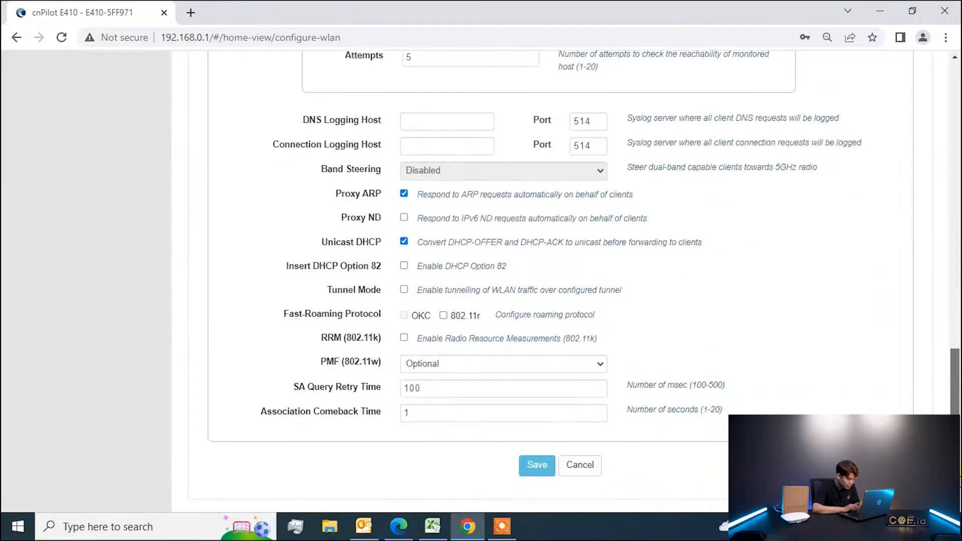
{"action": "left_click", "coordinate": [532, 471]}
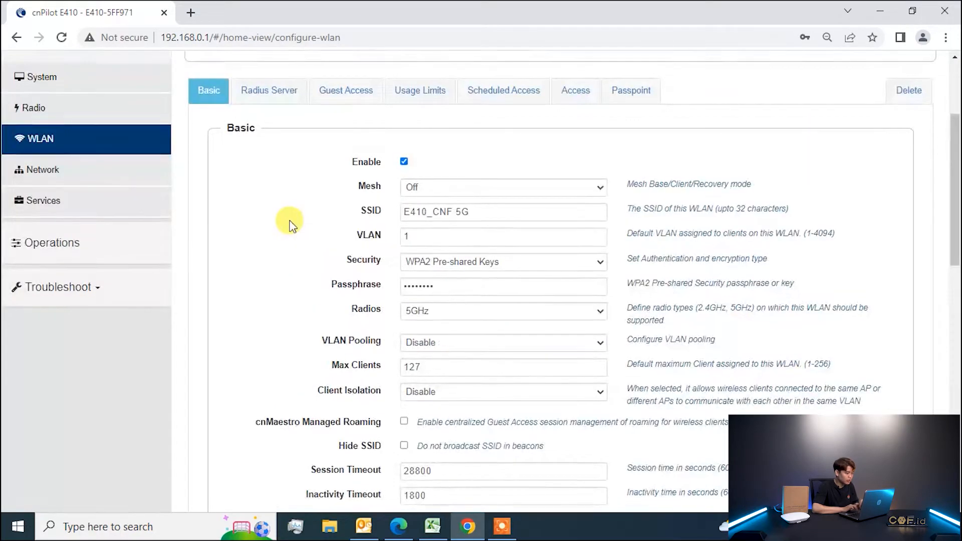
{"action": "scroll", "coordinate": [292, 224], "scroll_direction": "up", "scroll_amount": 3}
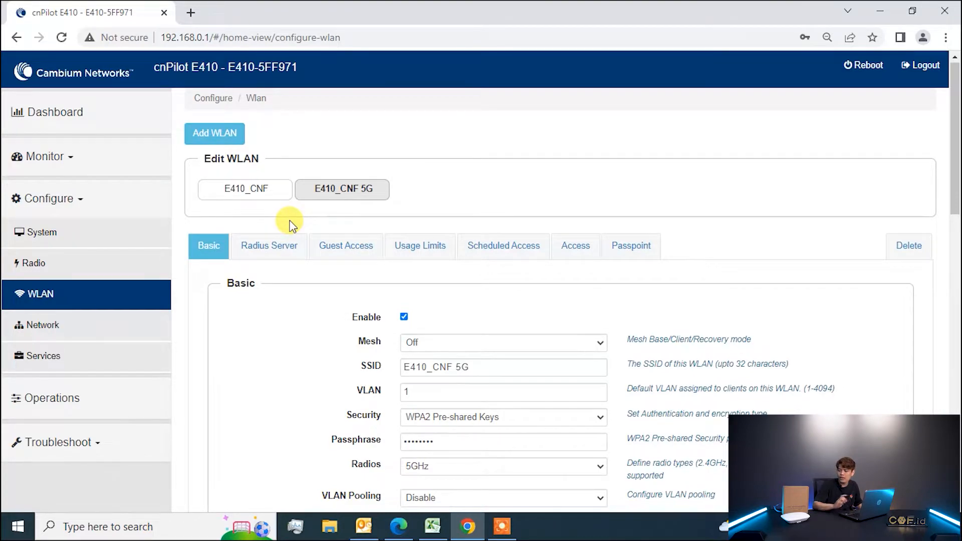
Look over the Network page's routing, Ethernet port, security and DHCP pool settings, then return to WLAN configuration.
{"action": "left_click", "coordinate": [54, 328]}
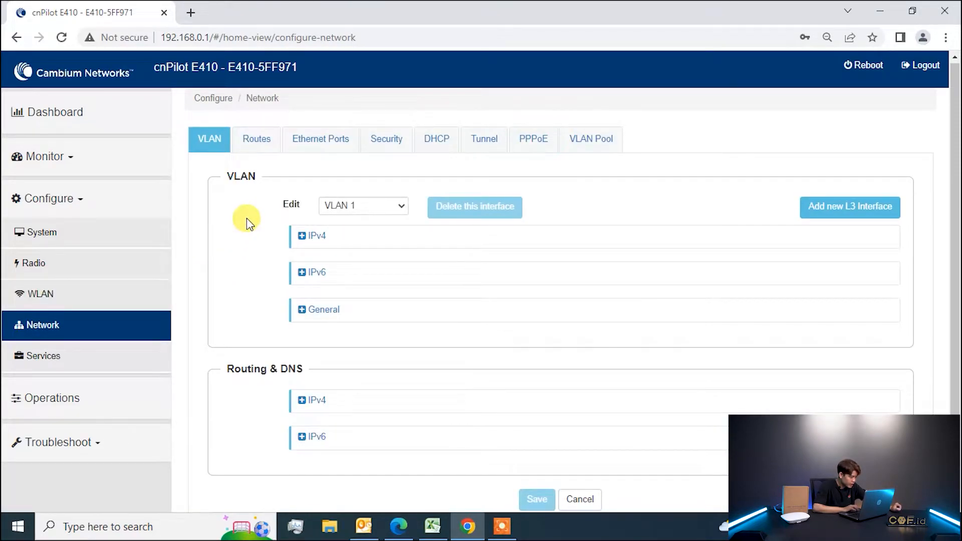
{"action": "left_click", "coordinate": [270, 143]}
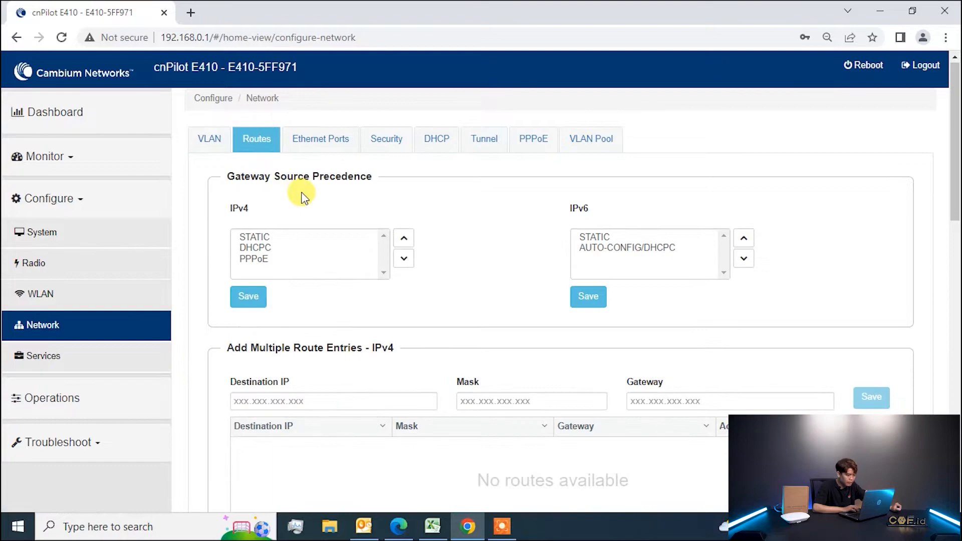
{"action": "left_click", "coordinate": [323, 151]}
{"action": "left_click", "coordinate": [378, 151]}
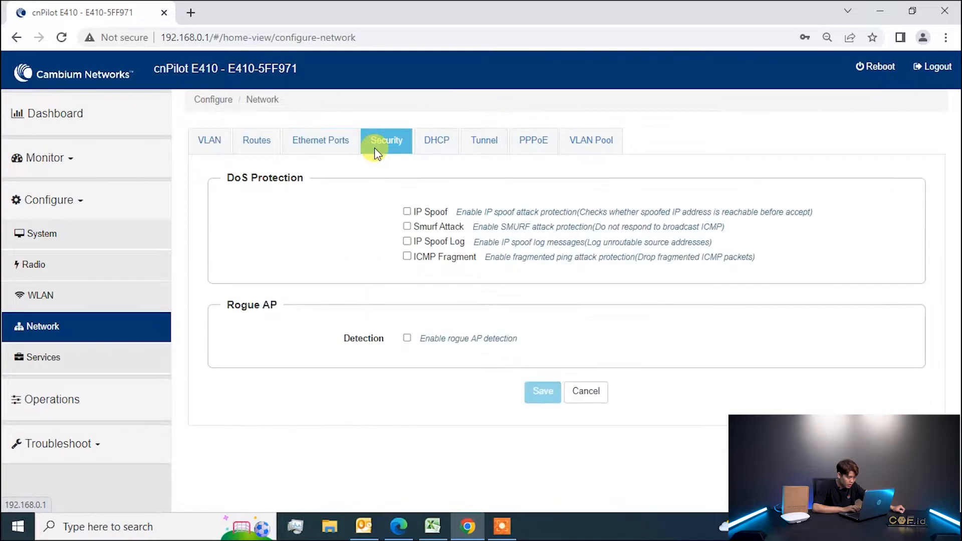
{"action": "left_click", "coordinate": [442, 143]}
{"action": "scroll", "coordinate": [337, 283], "scroll_direction": "down", "scroll_amount": 5}
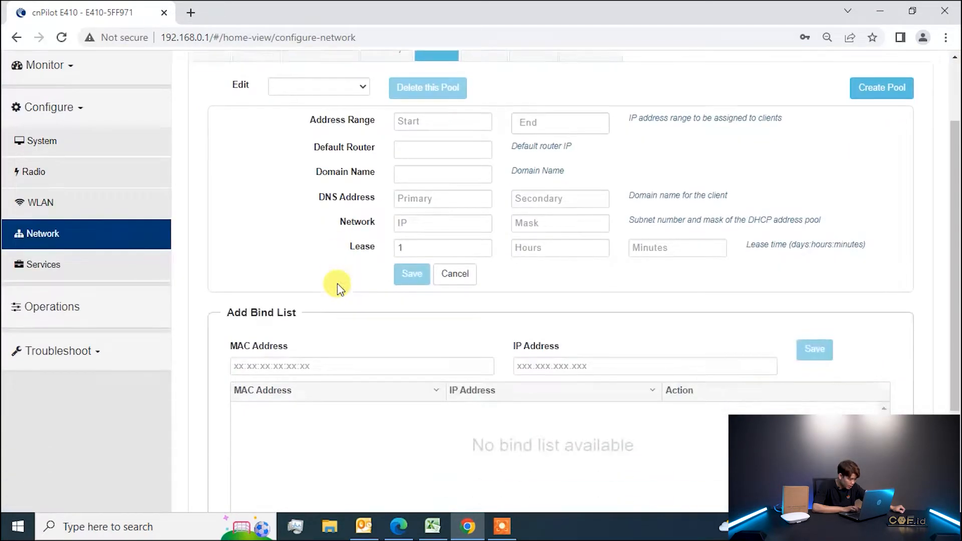
{"action": "scroll", "coordinate": [338, 284], "scroll_direction": "up", "scroll_amount": 5}
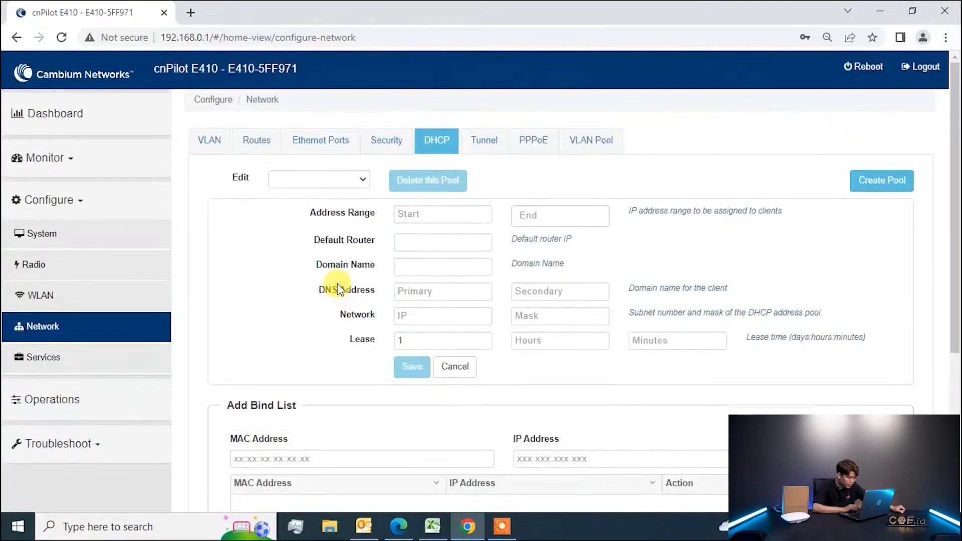
{"action": "left_click", "coordinate": [92, 293]}
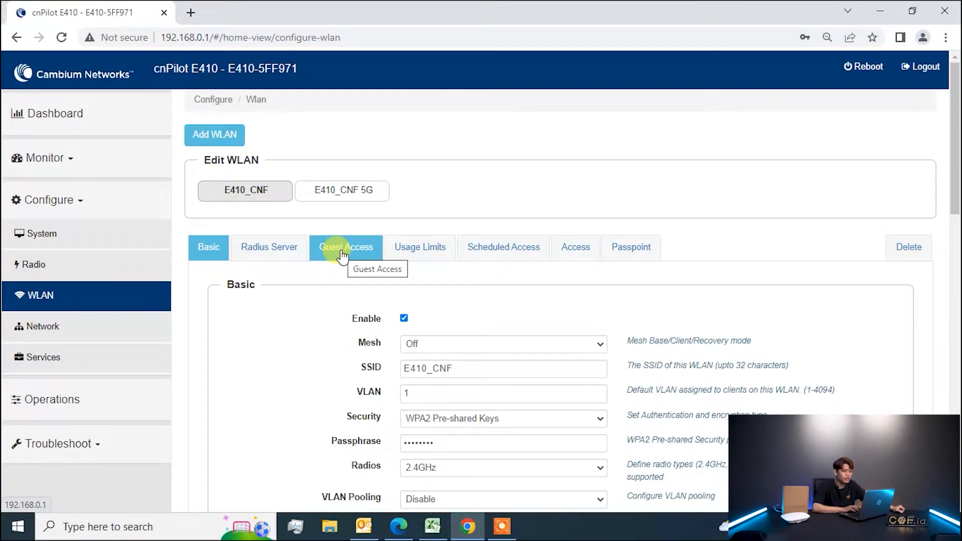
Check E410_CNF's Guest Access and Scheduled Access tabs, then collapse the Configure menu.
{"action": "left_click", "coordinate": [358, 258]}
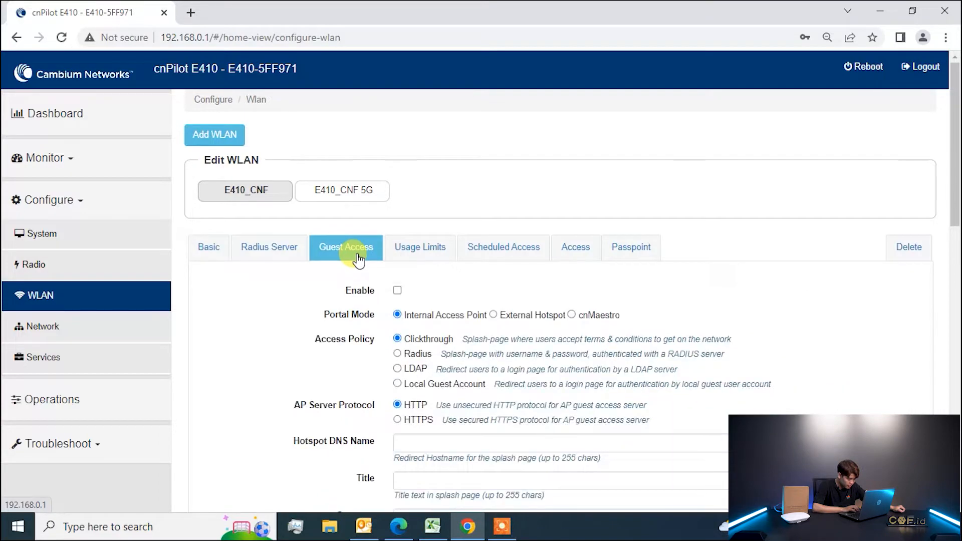
{"action": "left_click", "coordinate": [522, 256]}
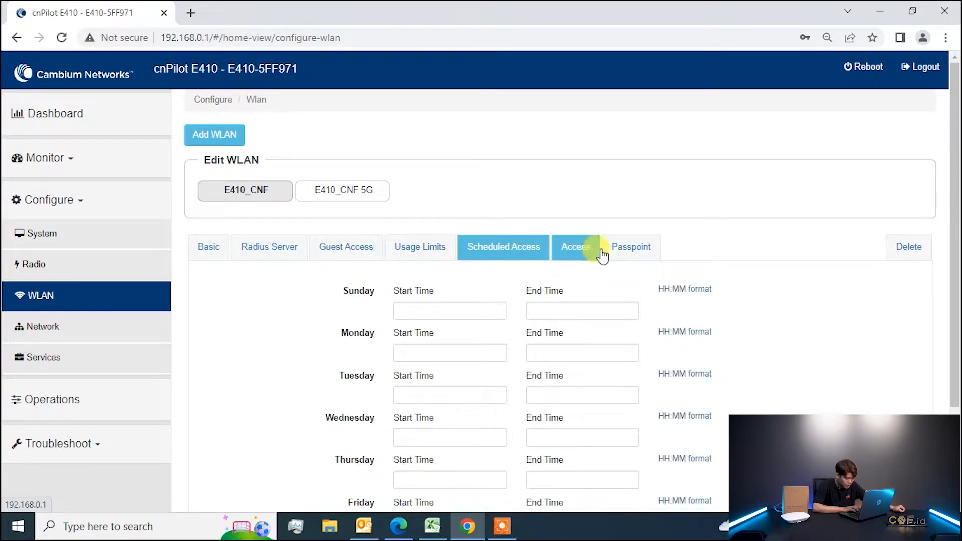
{"action": "left_click", "coordinate": [136, 203]}
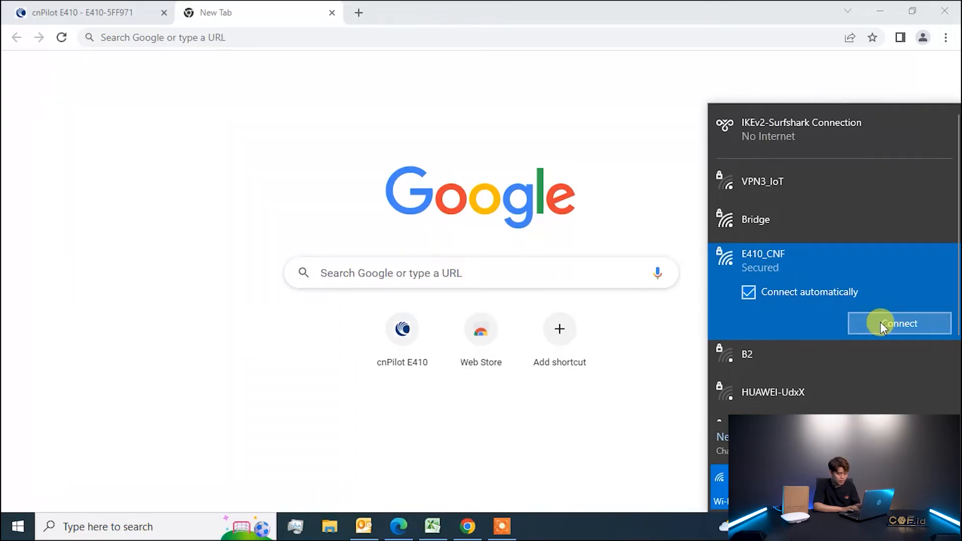
Connect the PC to the E410_CNF Wi-Fi network, allowing it to be discoverable.
{"action": "left_click", "coordinate": [880, 322]}
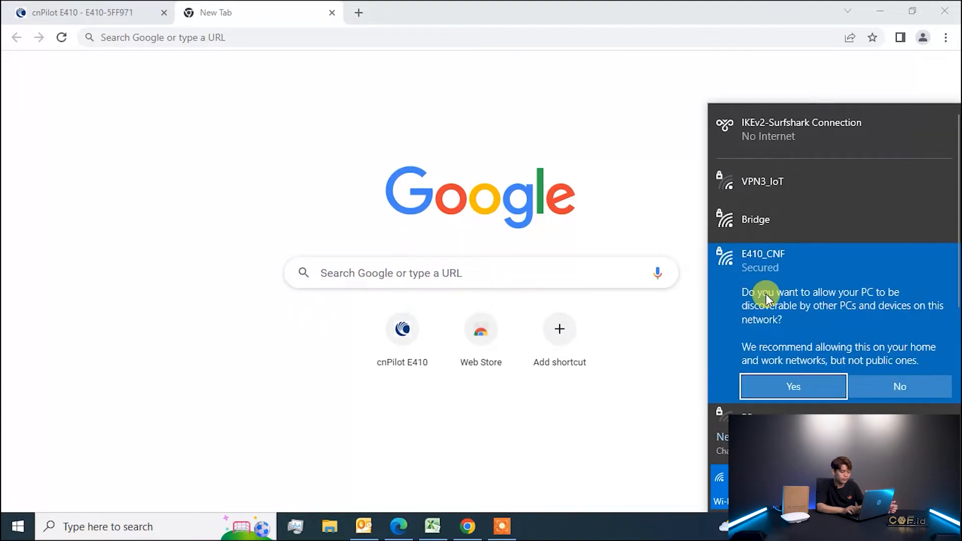
{"action": "left_click", "coordinate": [822, 393]}
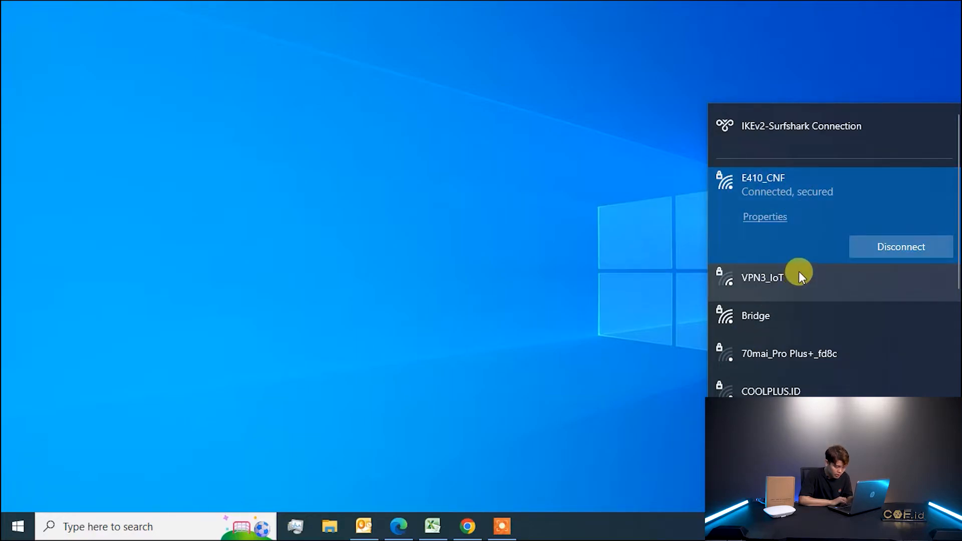
{"action": "scroll", "coordinate": [799, 272], "scroll_direction": "down", "scroll_amount": 2}
{"action": "scroll", "coordinate": [799, 272], "scroll_direction": "down", "scroll_amount": 3}
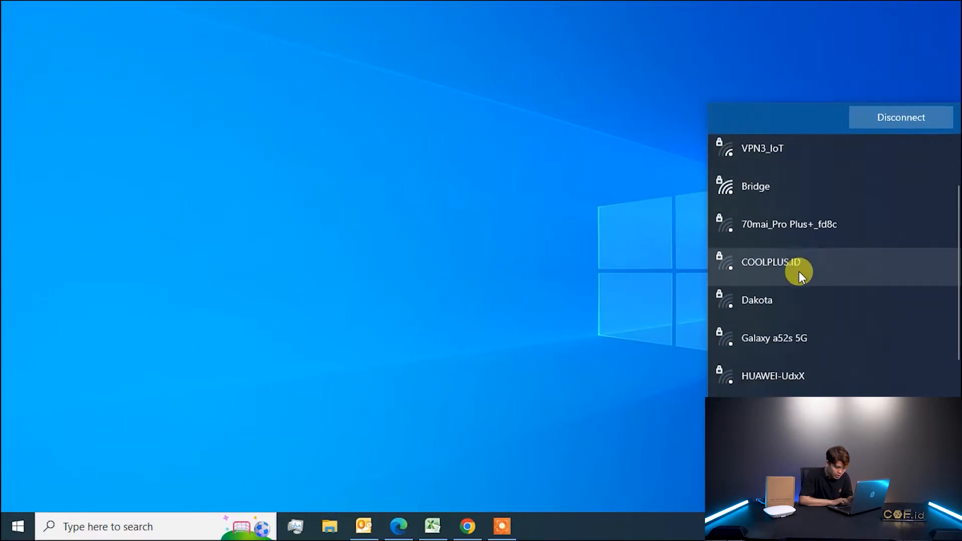
{"action": "scroll", "coordinate": [799, 276], "scroll_direction": "up", "scroll_amount": 1}
{"action": "scroll", "coordinate": [801, 281], "scroll_direction": "up", "scroll_amount": 3}
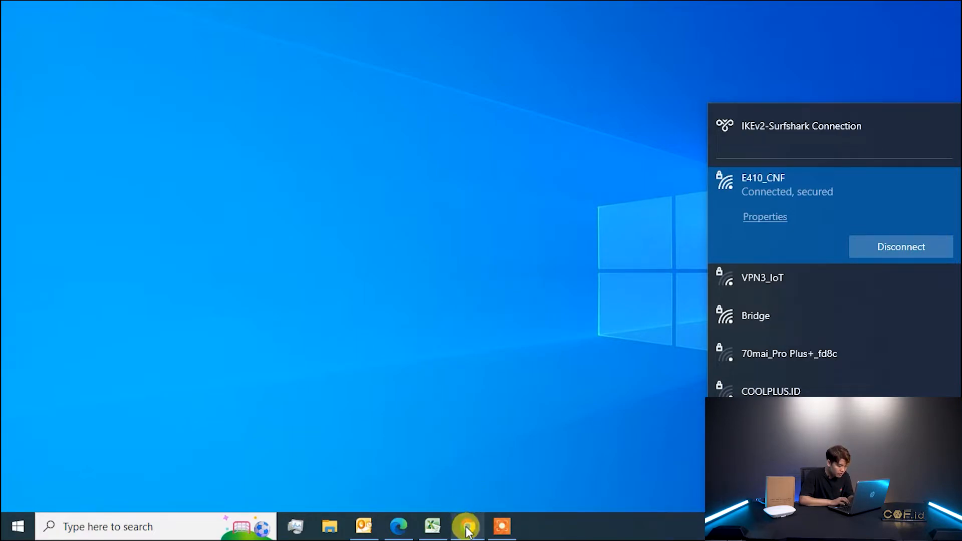
Back in the cnPilot browser window, search Google for 'cnmaestro' in a new tab.
{"action": "mouse_move", "coordinate": [465, 526]}
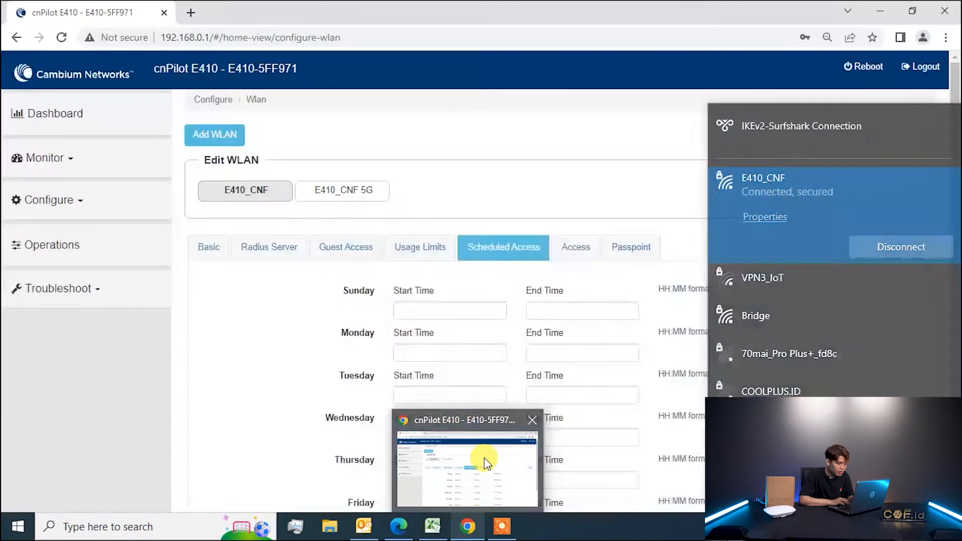
{"action": "left_click", "coordinate": [484, 459]}
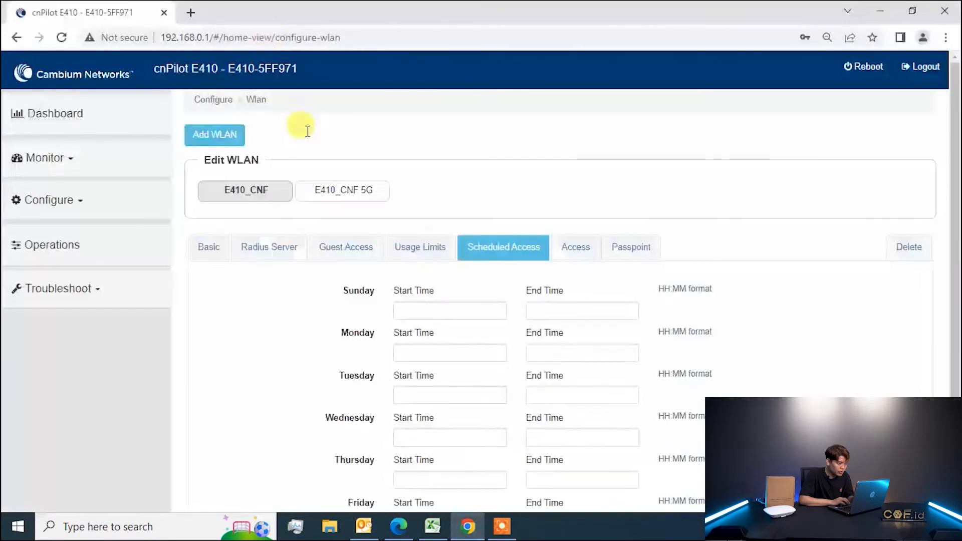
{"action": "left_click", "coordinate": [197, 21]}
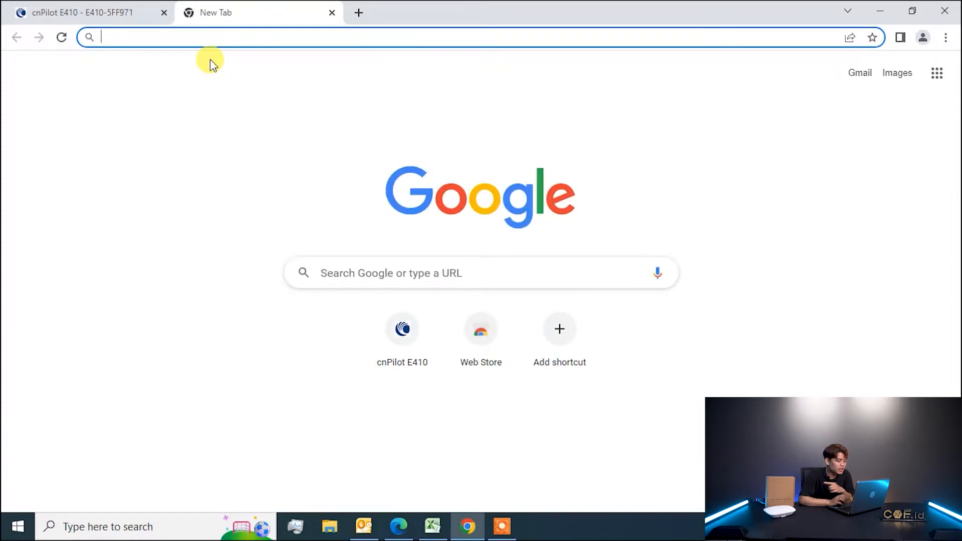
{"action": "type", "text": "v"}
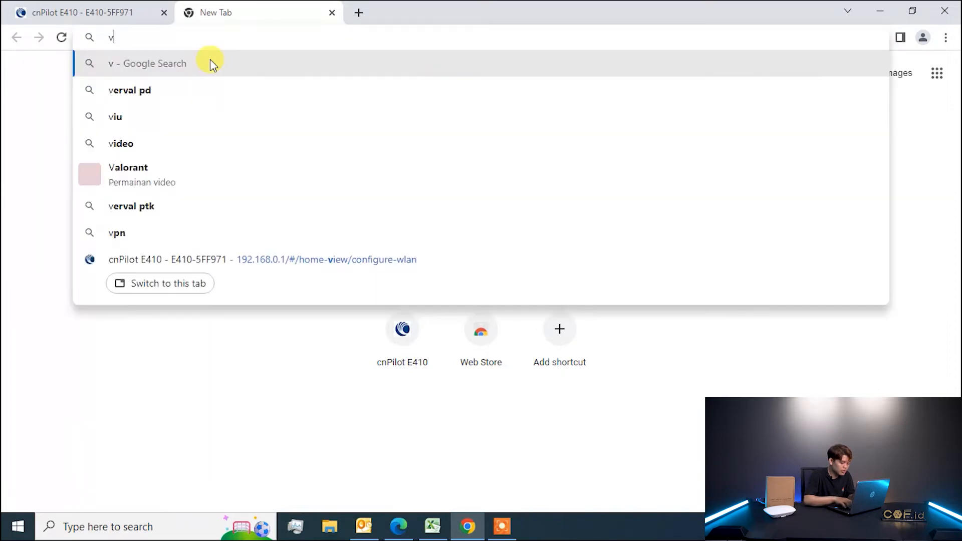
{"action": "key", "text": "BackSpace"}
{"action": "type", "text": "cnma"}
{"action": "key", "text": "Return"}
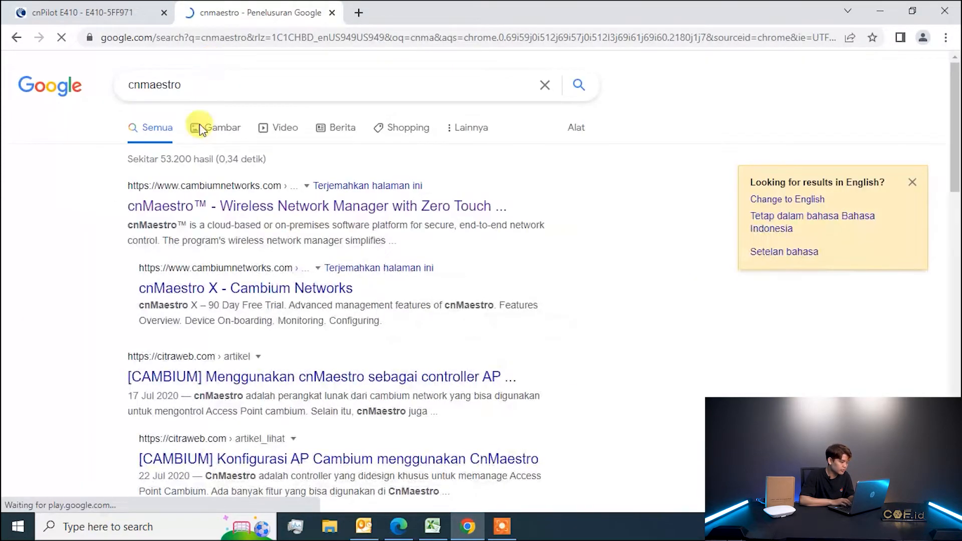
Open Cambium's cnMaestro product page from the results and continue to the cnMaestro Login page.
{"action": "left_click", "coordinate": [201, 212]}
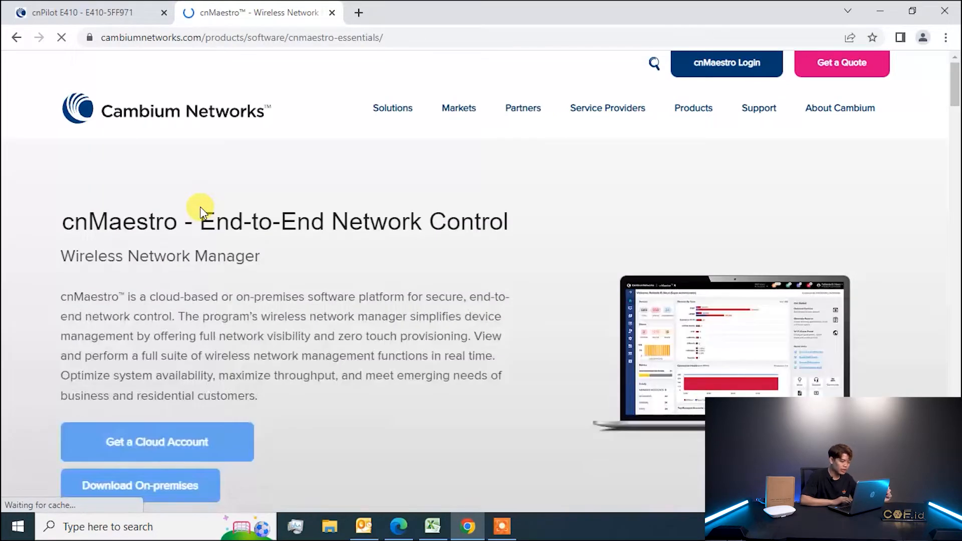
{"action": "left_click", "coordinate": [737, 71]}
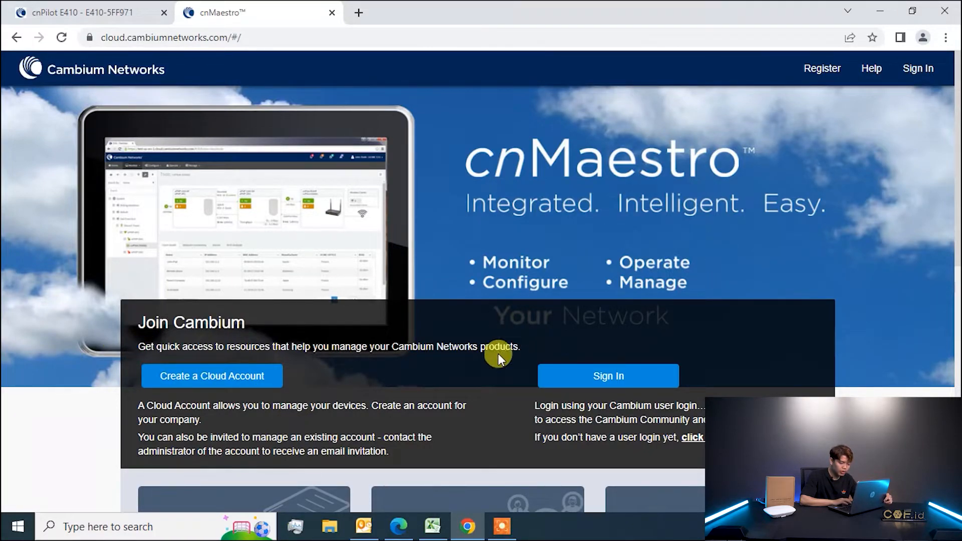
Sign in with the Cambium account e-mail and password, declining Chrome's offer to save the password.
{"action": "left_click", "coordinate": [623, 379]}
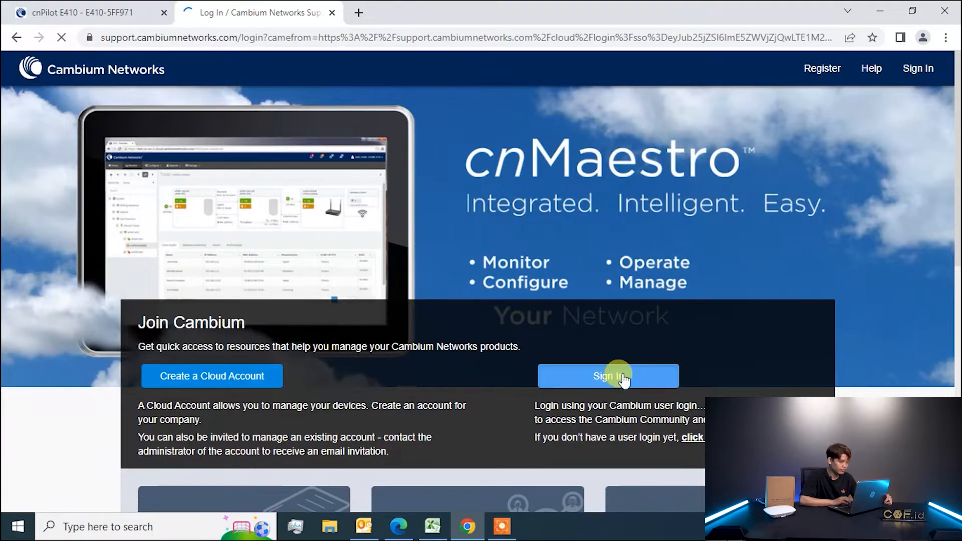
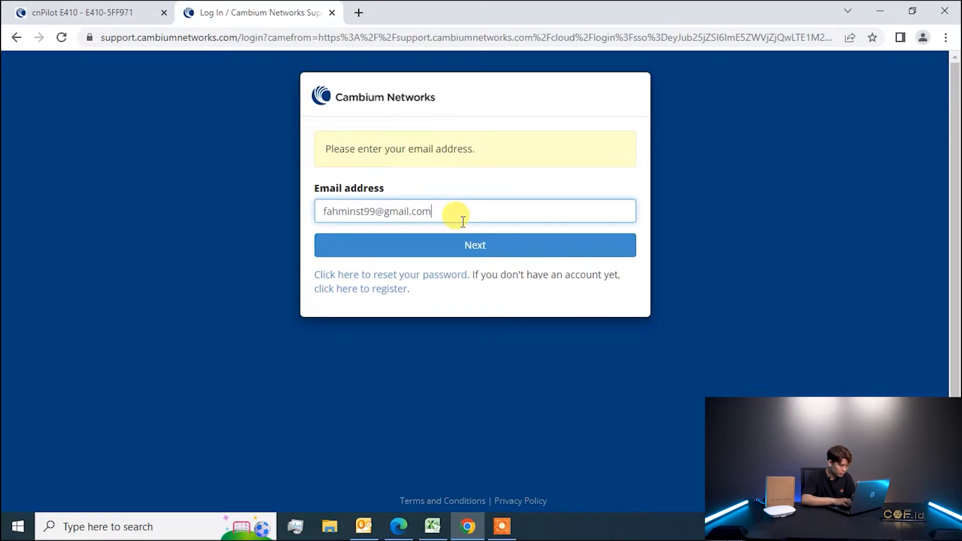
{"action": "key", "text": "Return"}
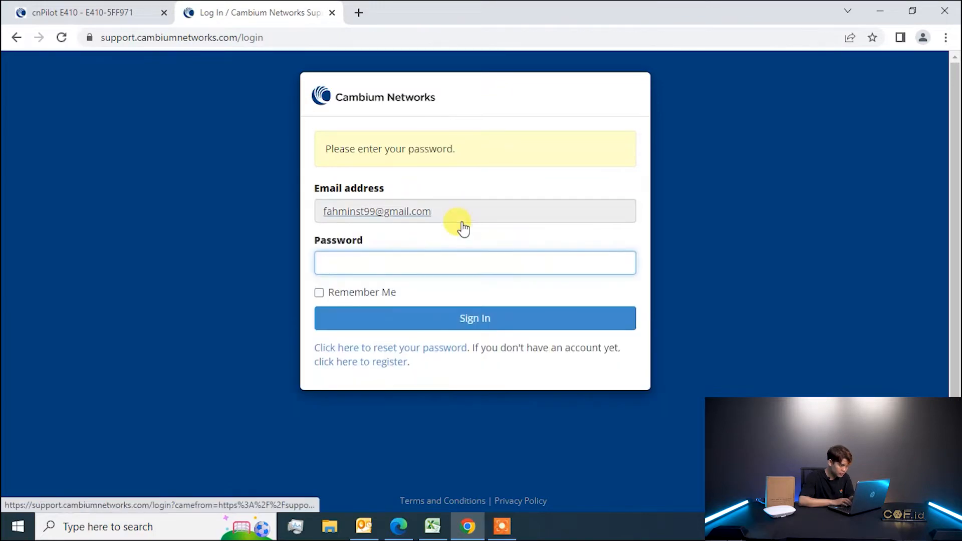
{"action": "type", "text": "•••••••••••"}
{"action": "key", "text": "Return"}
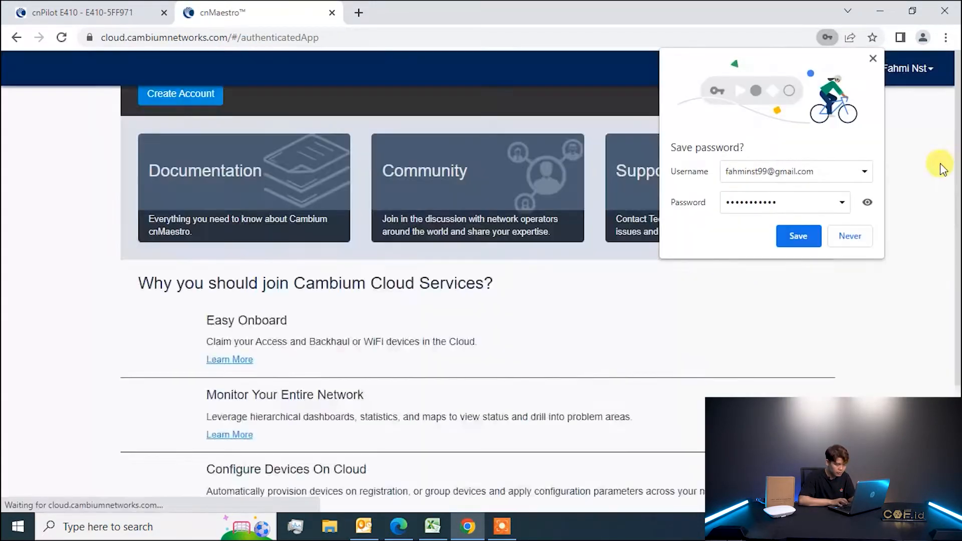
{"action": "left_click", "coordinate": [843, 235]}
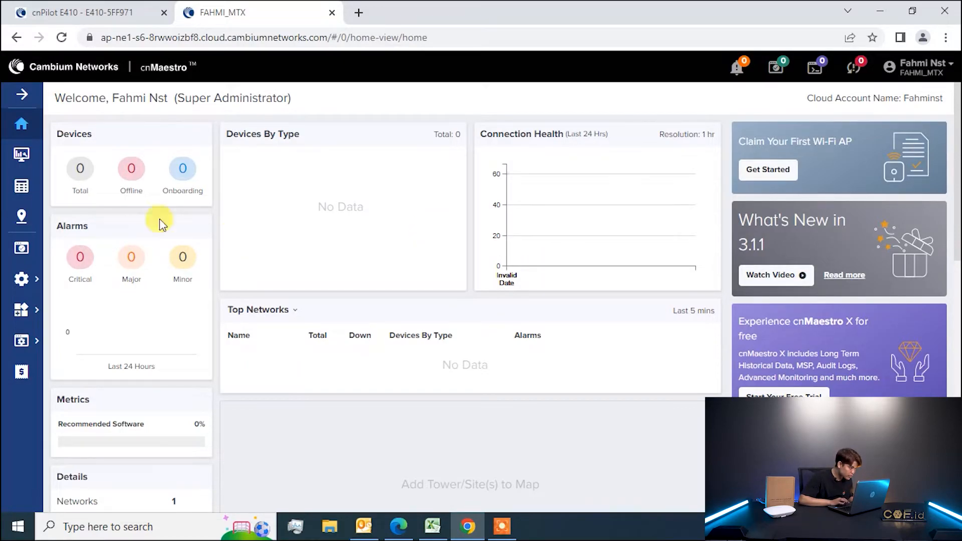
Show the System network dashboard and its Wi-Fi AP Groups list in the Monitor view.
{"action": "left_click", "coordinate": [18, 165]}
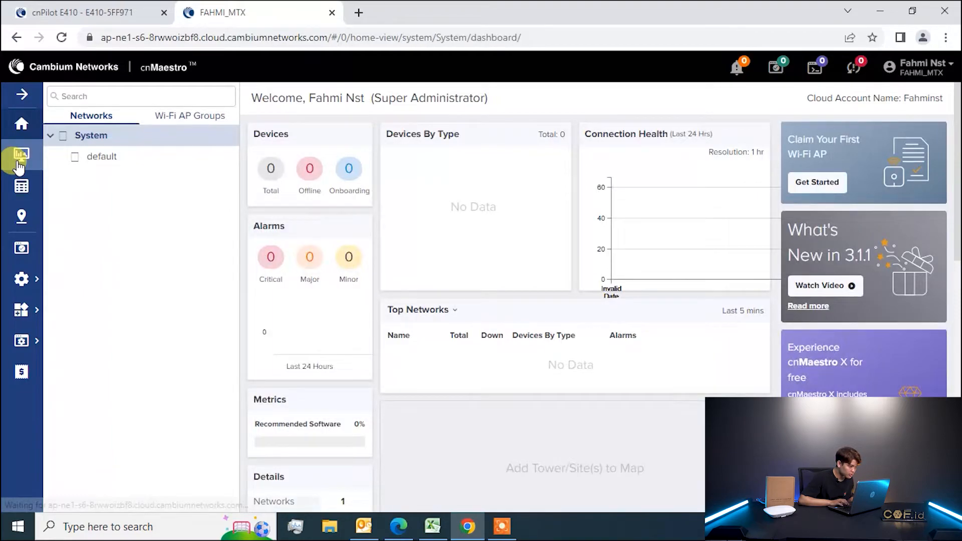
{"action": "left_click", "coordinate": [166, 141]}
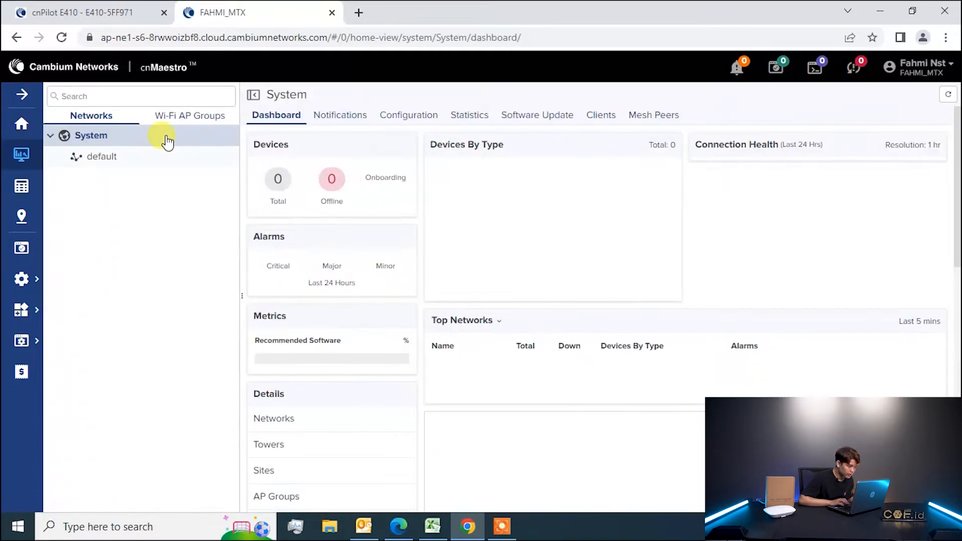
{"action": "left_click", "coordinate": [193, 116]}
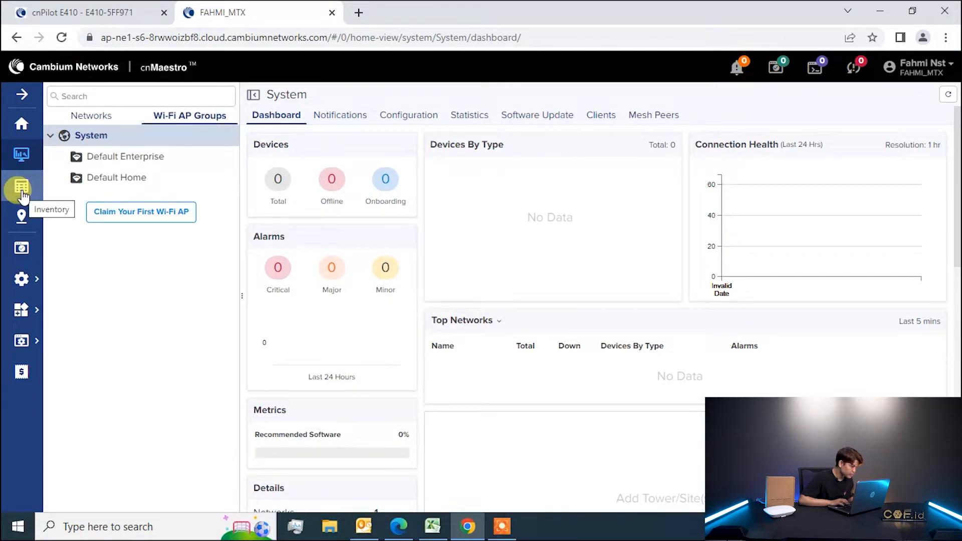
Check the System map and AP Groups and WLANs configuration, then launch Get Started to claim an AP.
{"action": "left_click", "coordinate": [23, 226]}
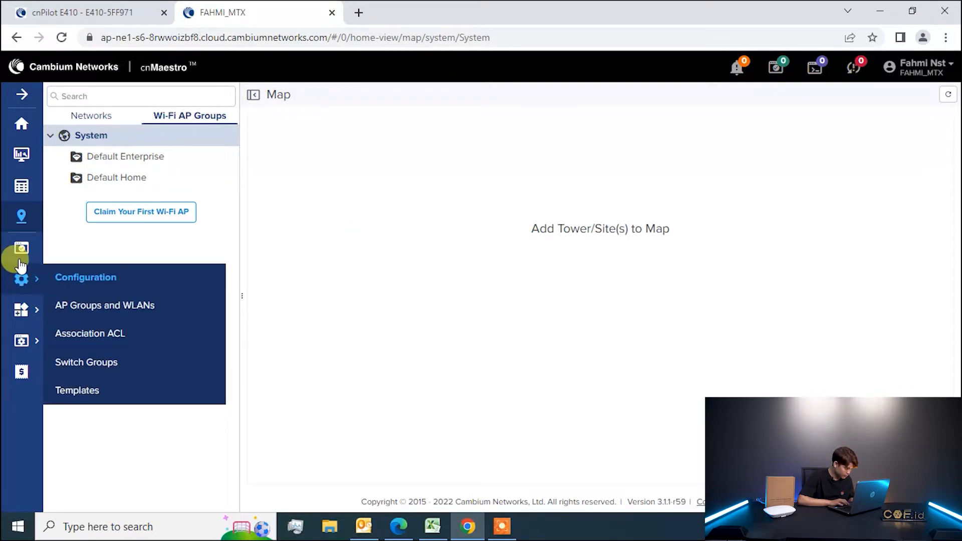
{"action": "mouse_move", "coordinate": [20, 279]}
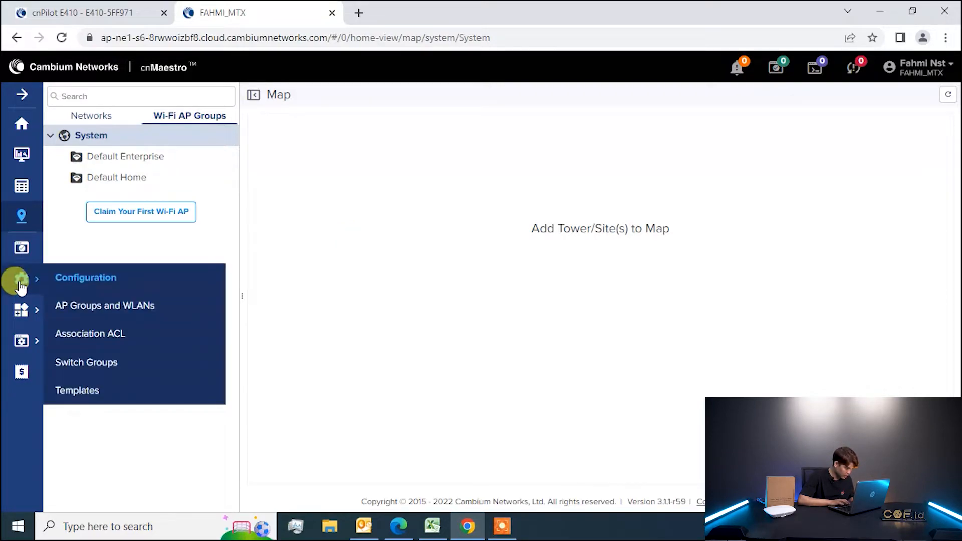
{"action": "left_click", "coordinate": [122, 310]}
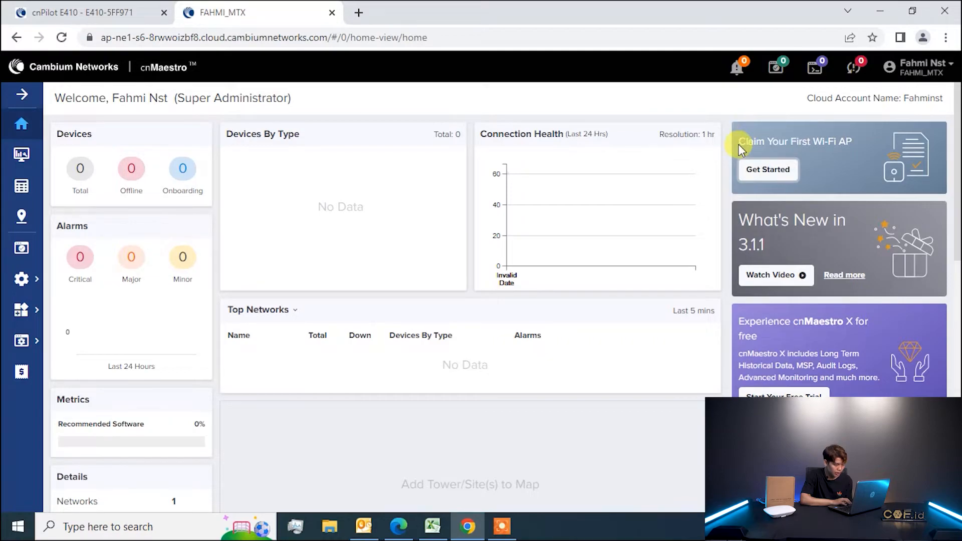
{"action": "left_click", "coordinate": [769, 173]}
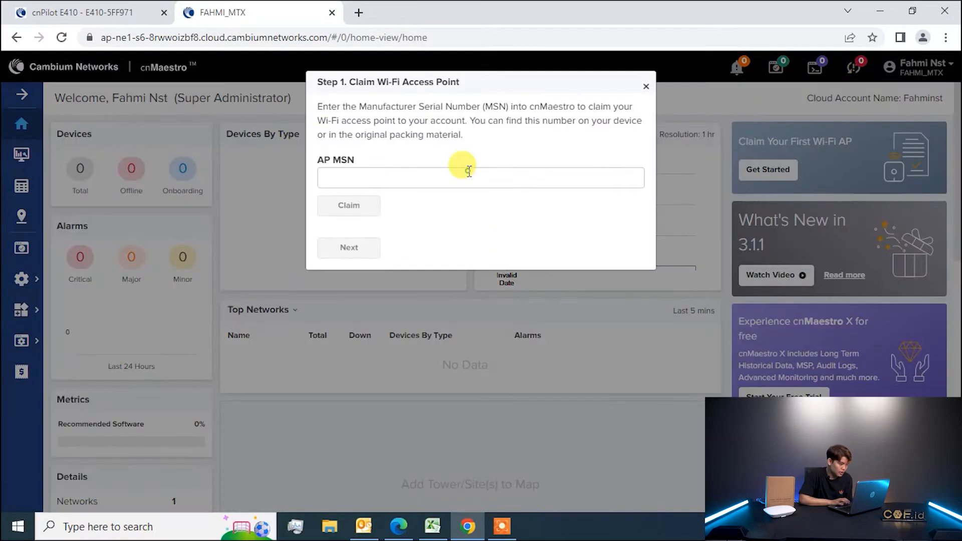
Claim the E410 by its MSN serial number as Enterprise Wi-Fi and collapse the success details.
{"action": "left_click", "coordinate": [469, 177]}
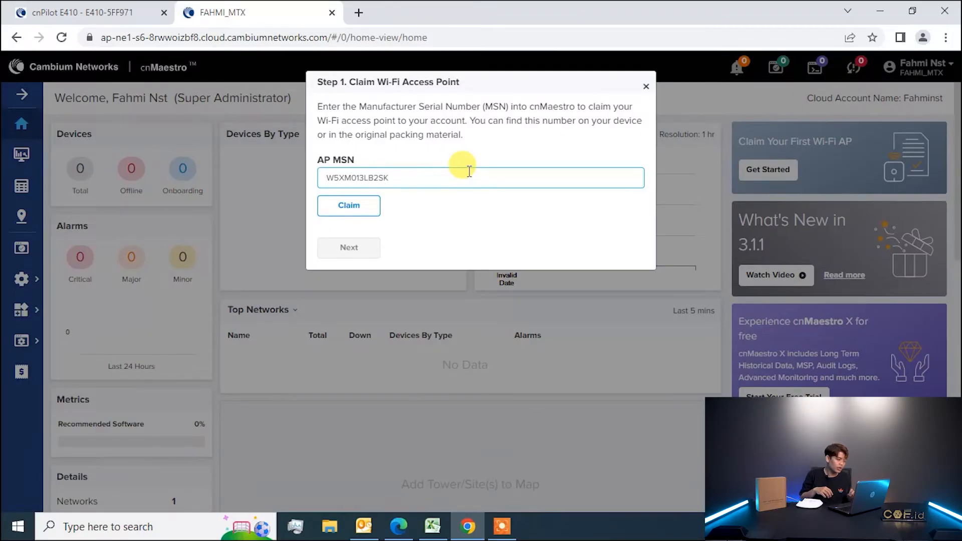
{"action": "left_click", "coordinate": [365, 209]}
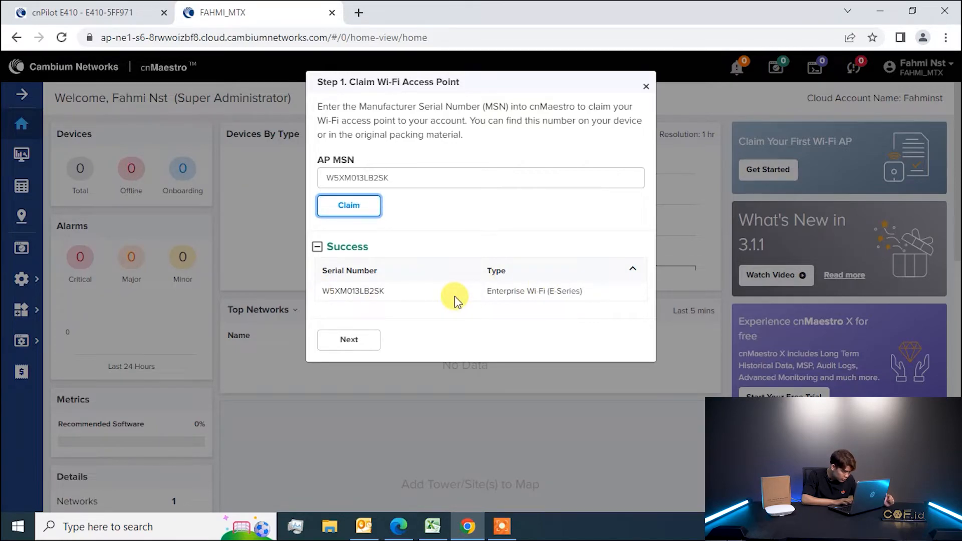
{"action": "left_click", "coordinate": [634, 270]}
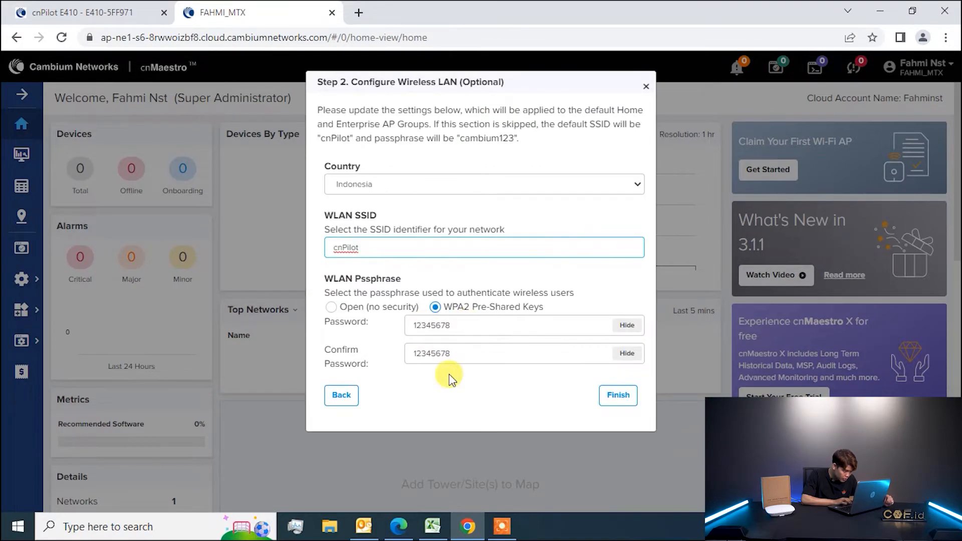
Keep Indonesia as the country and the default cnPilot SSID, and finish the wireless LAN step.
{"action": "left_click", "coordinate": [626, 184]}
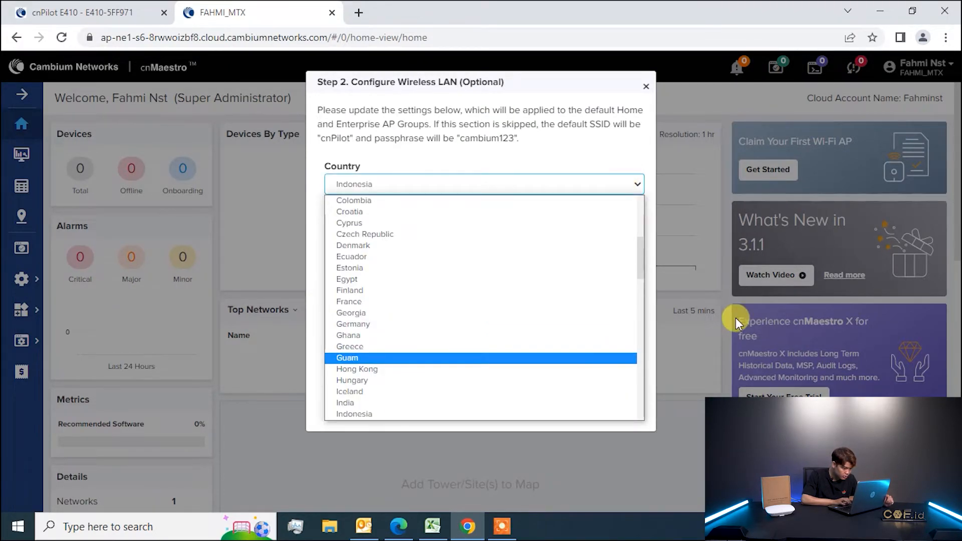
{"action": "left_click", "coordinate": [570, 76]}
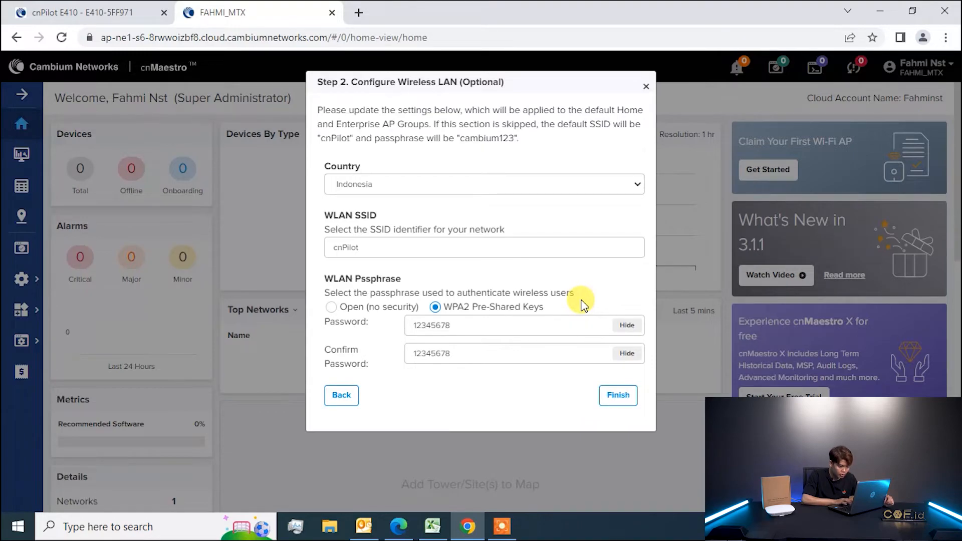
{"action": "left_click", "coordinate": [608, 401]}
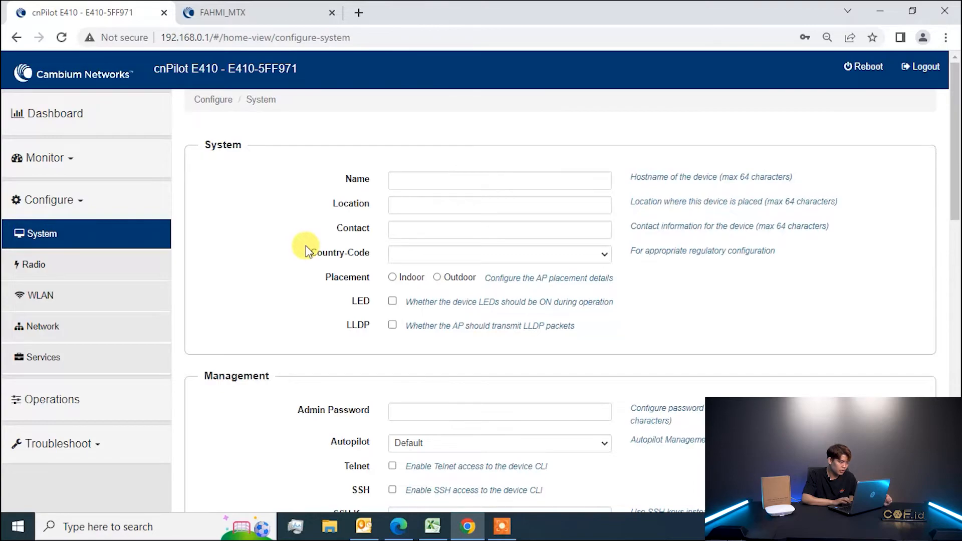
Exit the onboarding wizard and open Inventory, showing E410-5FF971 online at 192.168.10.37.
{"action": "left_click", "coordinate": [237, 7]}
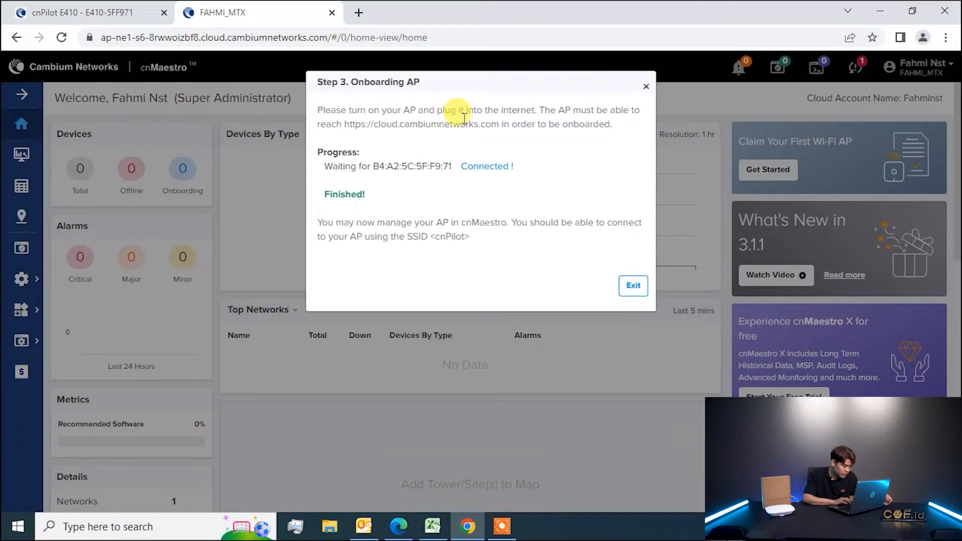
{"action": "left_click", "coordinate": [638, 295]}
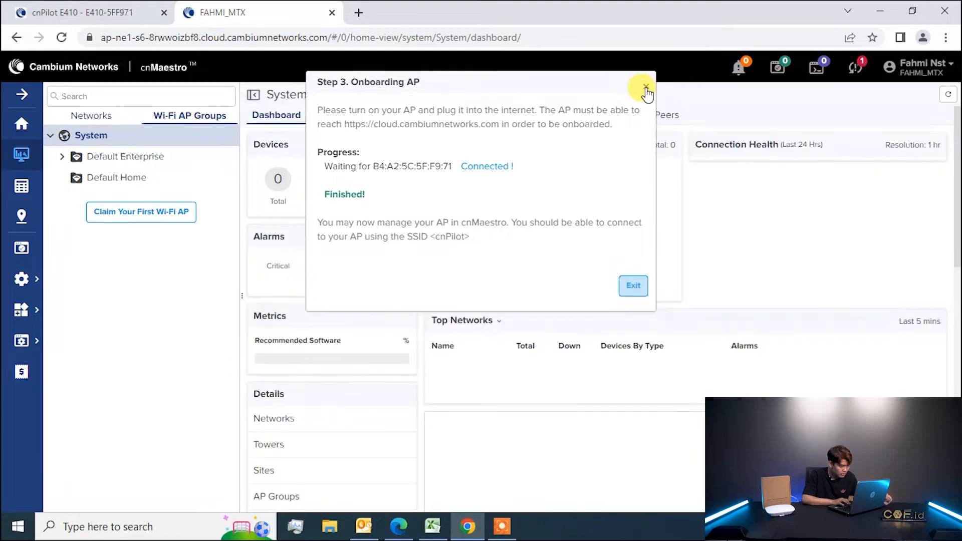
{"action": "left_click", "coordinate": [646, 87]}
{"action": "left_click", "coordinate": [271, 181]}
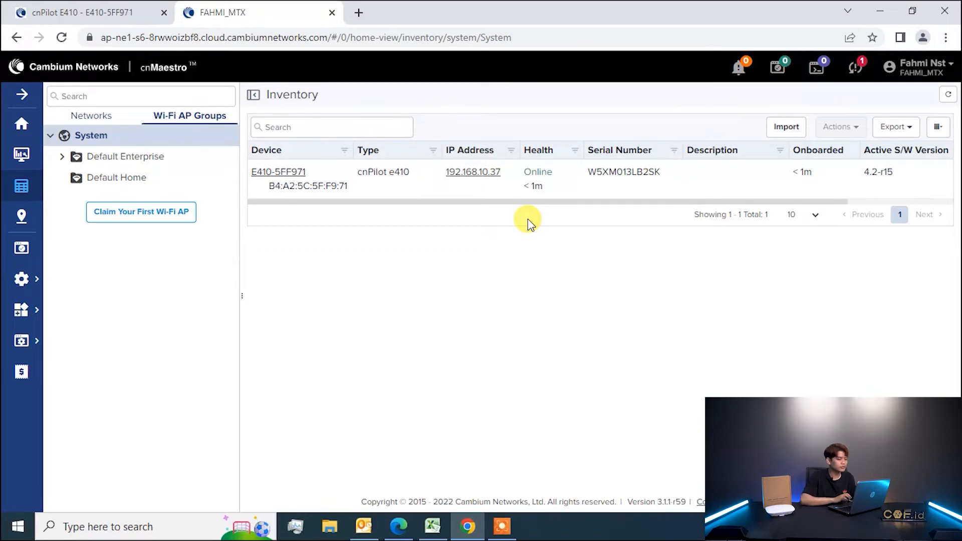
{"action": "left_click", "coordinate": [22, 123]}
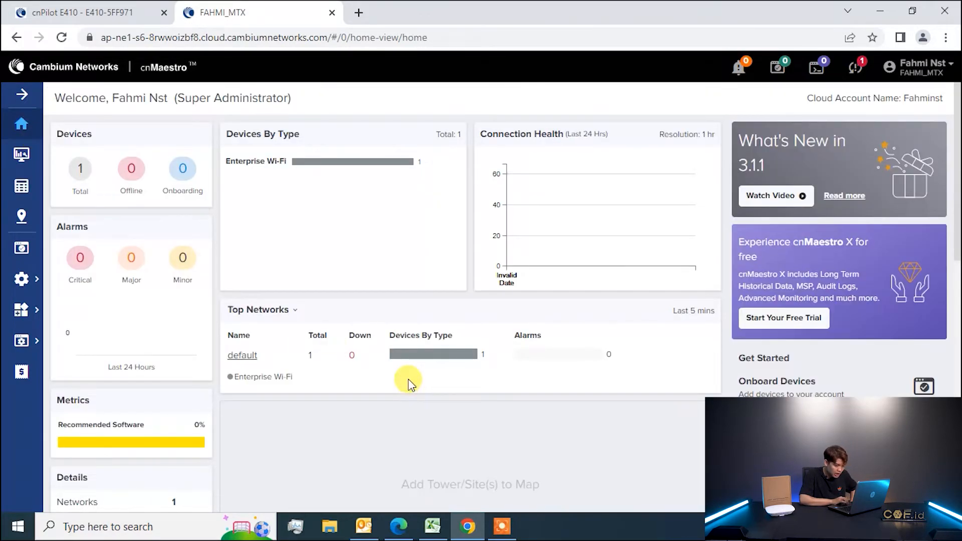
{"action": "scroll", "coordinate": [408, 384], "scroll_direction": "down", "scroll_amount": 3}
{"action": "scroll", "coordinate": [408, 383], "scroll_direction": "up", "scroll_amount": 3}
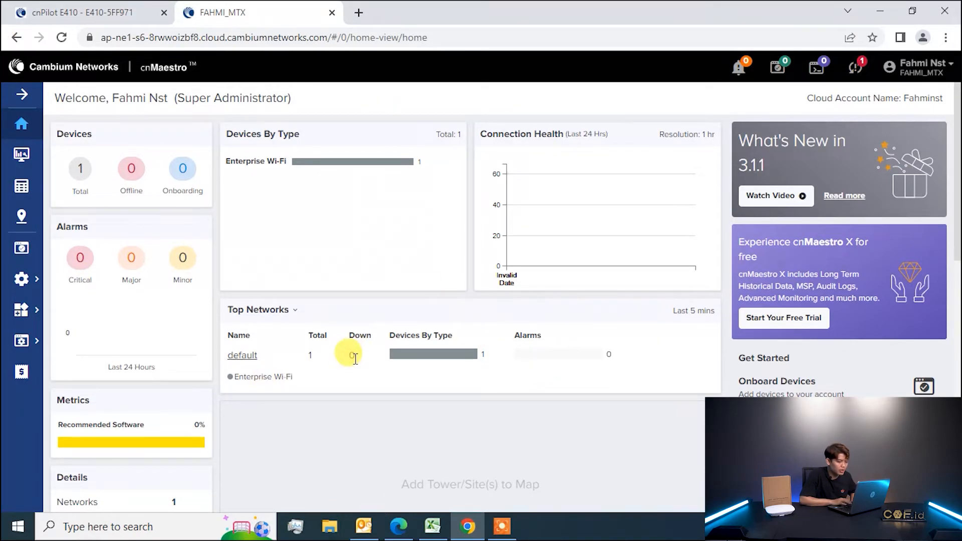
{"action": "left_click", "coordinate": [76, 173]}
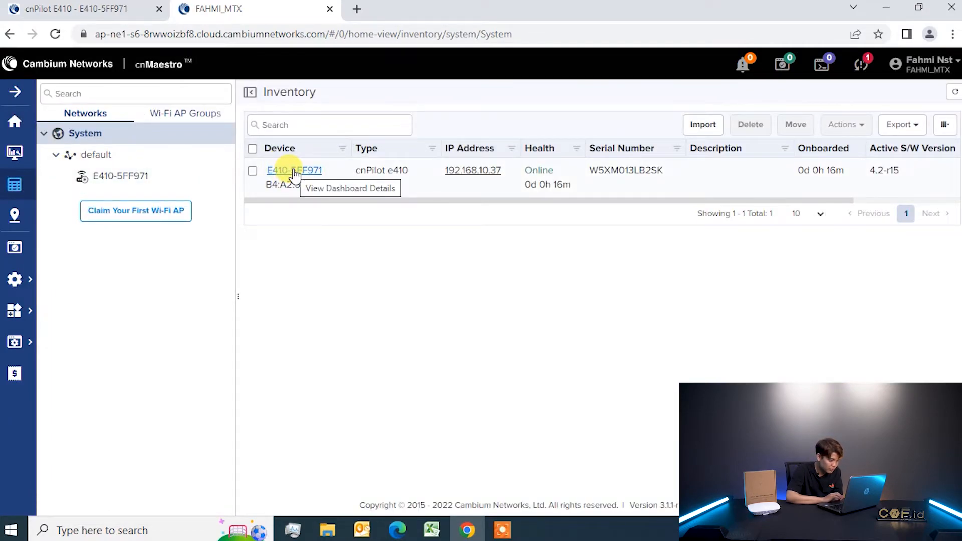
{"action": "left_click", "coordinate": [293, 171]}
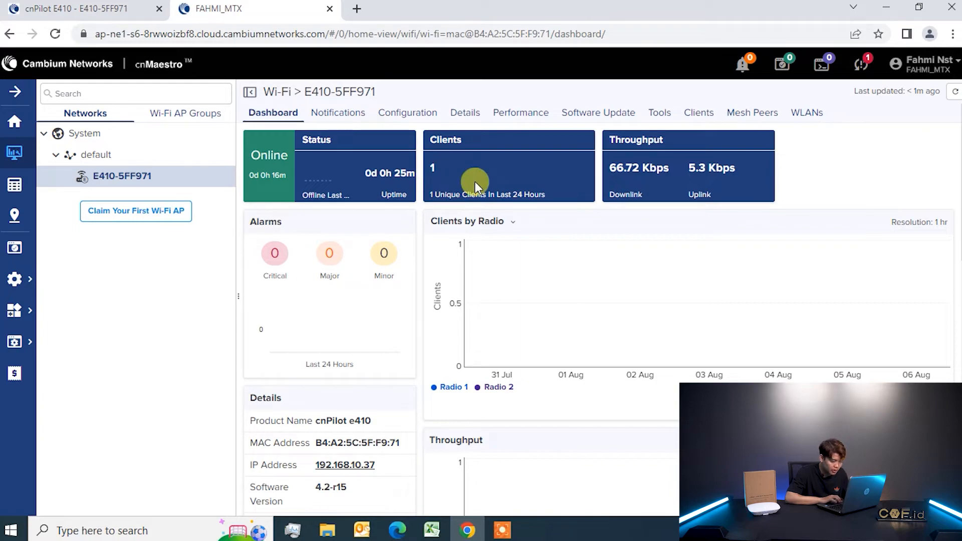
Review the E410-5FF971 configuration and its WLAN overrides, then view its Performance charts.
{"action": "scroll", "coordinate": [539, 222], "scroll_direction": "down", "scroll_amount": 4}
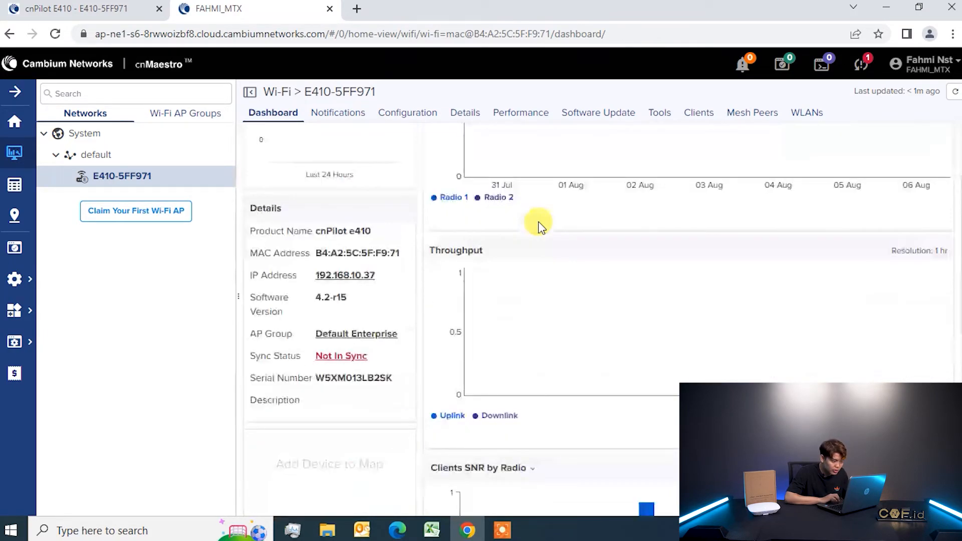
{"action": "left_click", "coordinate": [419, 119]}
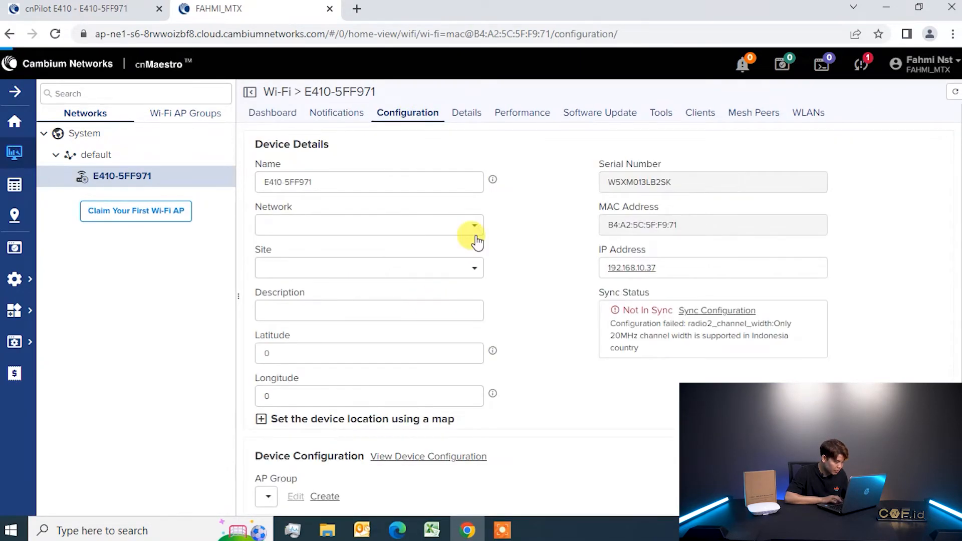
{"action": "scroll", "coordinate": [542, 332], "scroll_direction": "down", "scroll_amount": 4}
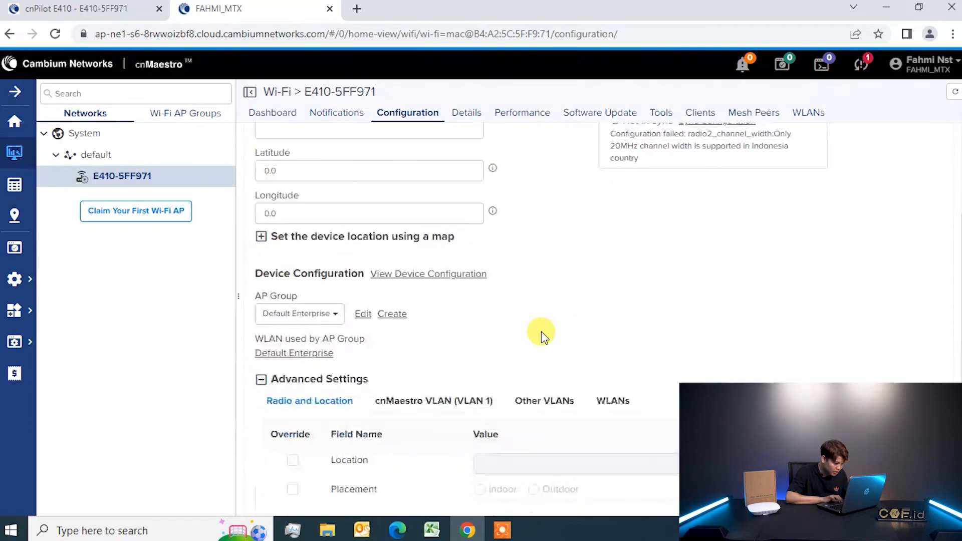
{"action": "left_click", "coordinate": [624, 407]}
{"action": "scroll", "coordinate": [623, 404], "scroll_direction": "down", "scroll_amount": 3}
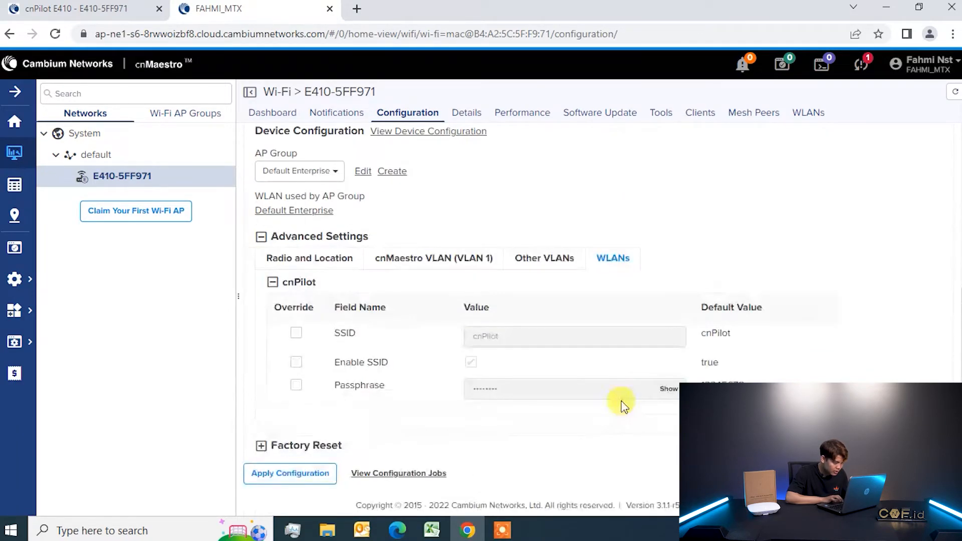
{"action": "scroll", "coordinate": [571, 285], "scroll_direction": "up", "scroll_amount": 7}
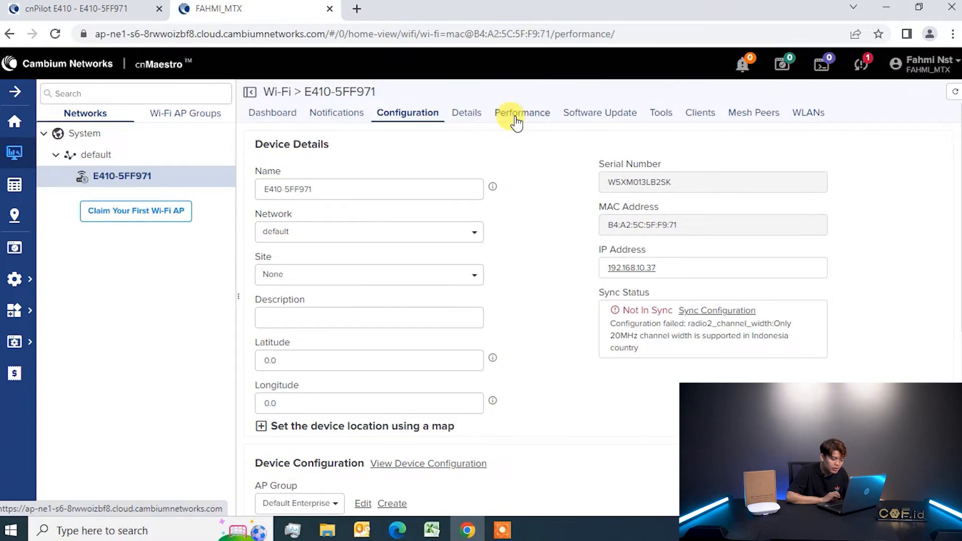
{"action": "left_click", "coordinate": [517, 122]}
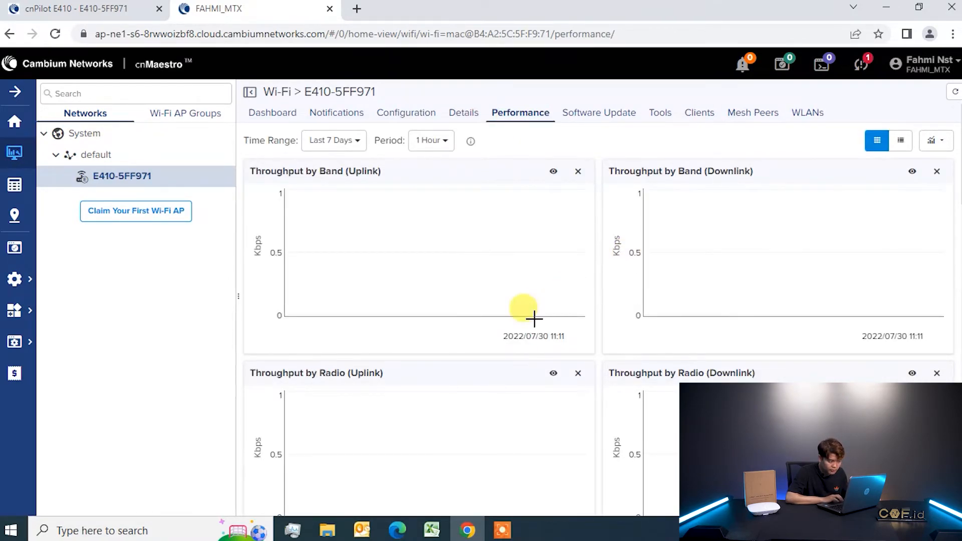
List the E410_CNF and E410_CNF 5G WLANs, check the PC's Wi-Fi, then view connected clients.
{"action": "left_click", "coordinate": [812, 117]}
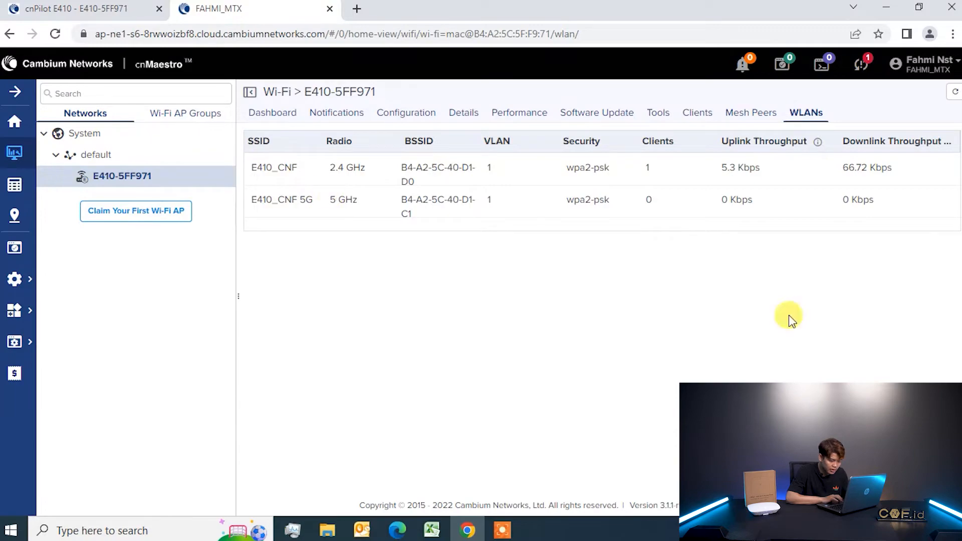
{"action": "left_click", "coordinate": [847, 530]}
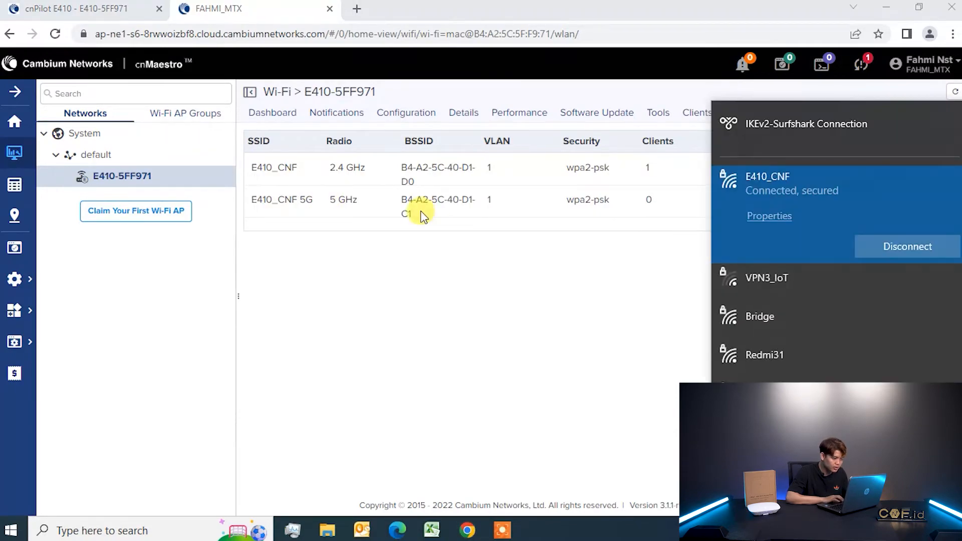
{"action": "left_click", "coordinate": [474, 271]}
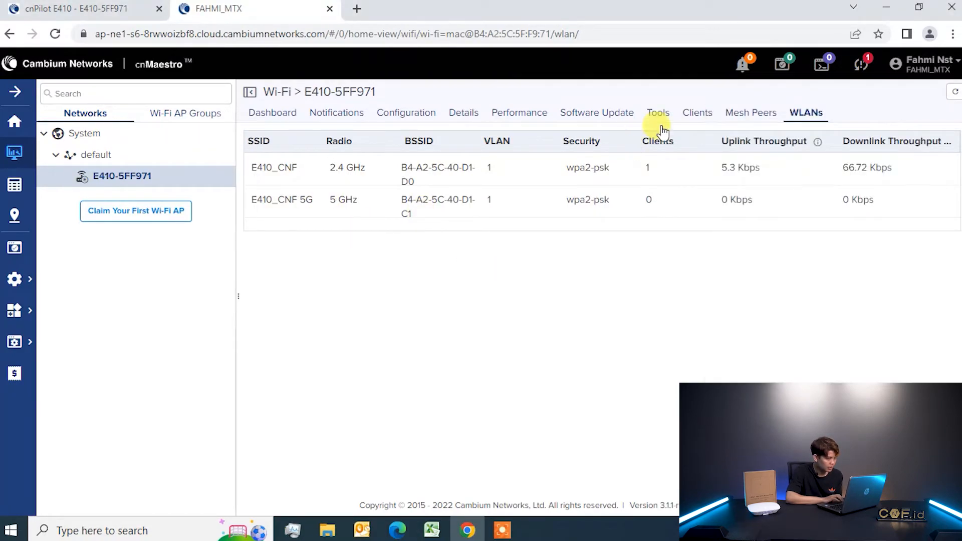
{"action": "left_click", "coordinate": [696, 115]}
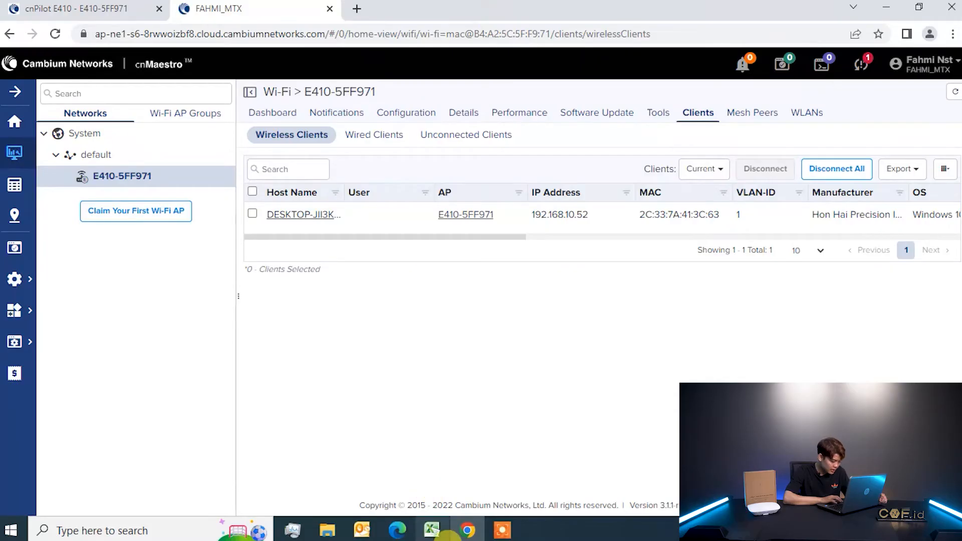
Run a speedtest.net test on the PC: 42.22 Mbps down, 36.66 Mbps up, 7 ms ping.
{"action": "left_click", "coordinate": [358, 9]}
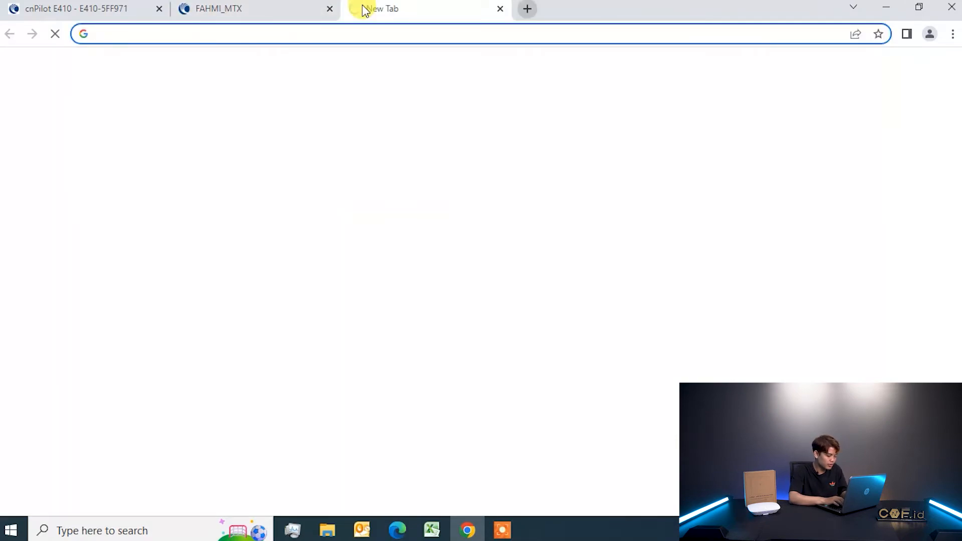
{"action": "type", "text": "speedtest."}
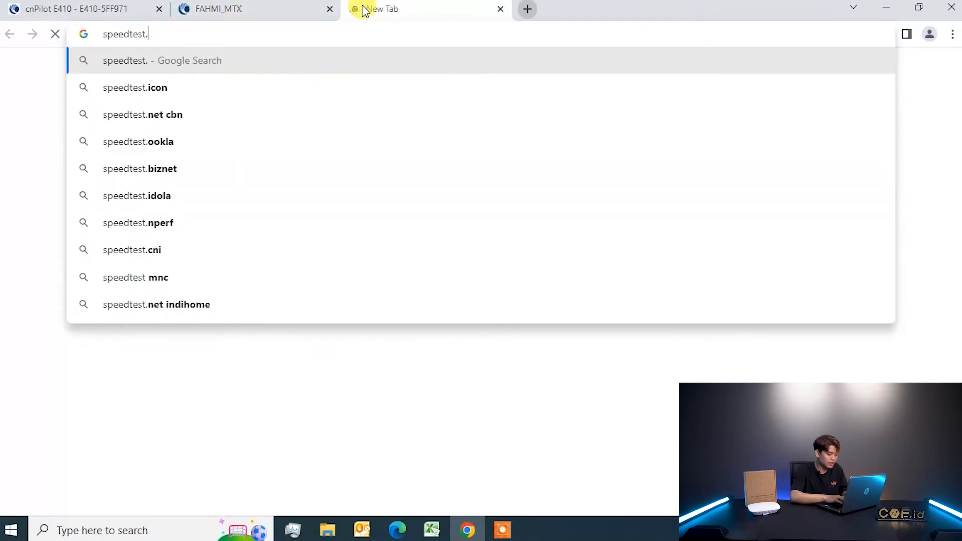
{"action": "type", "text": "net"}
{"action": "key", "text": "Return"}
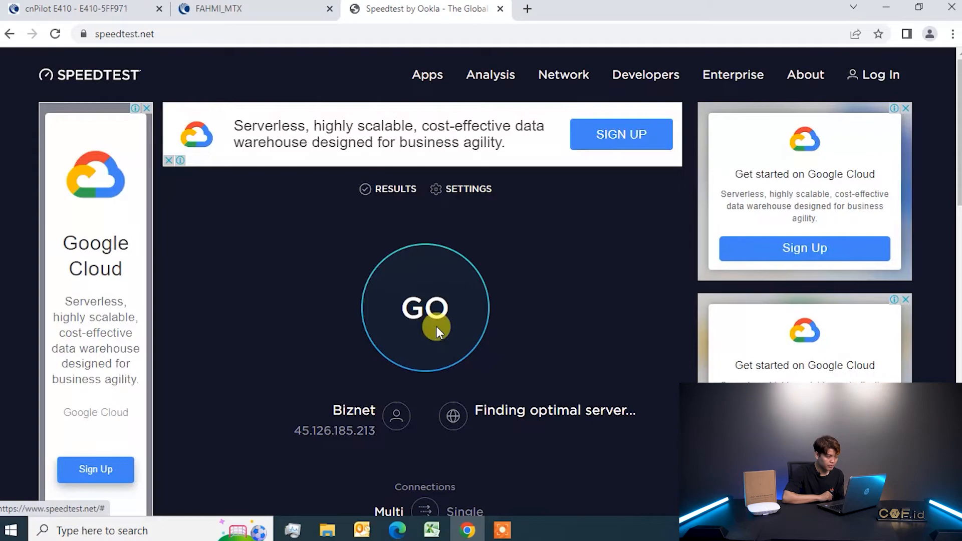
{"action": "left_click", "coordinate": [437, 327]}
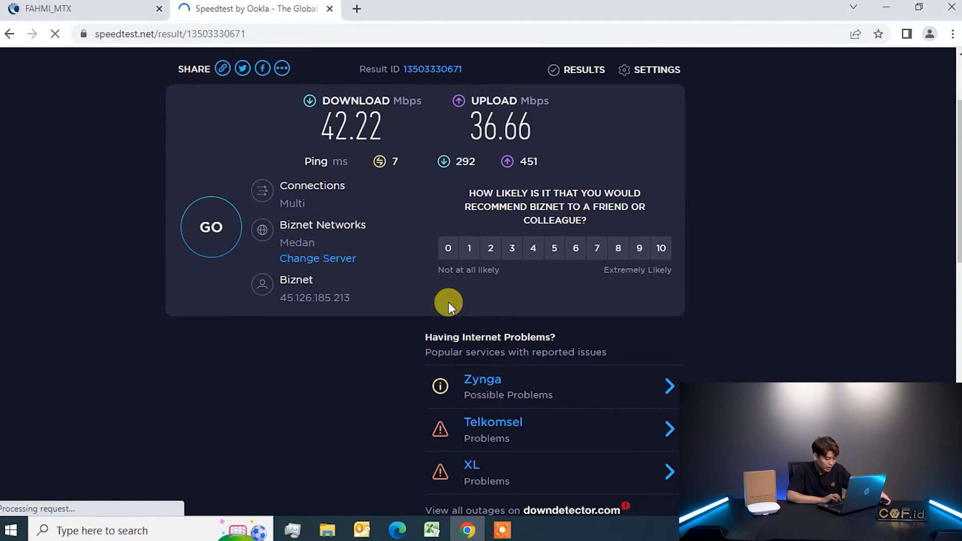
{"action": "left_click", "coordinate": [503, 531]}
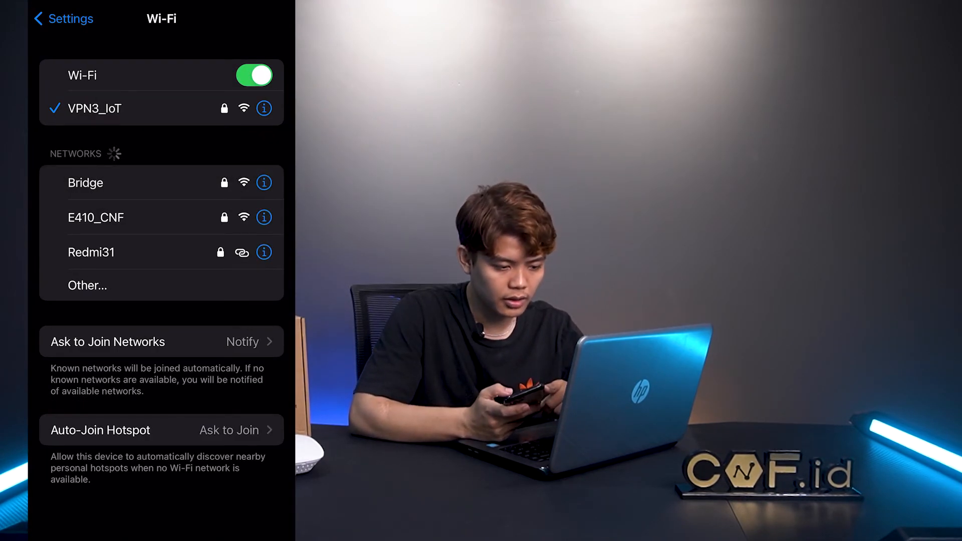
Join the iPhone to E410_CNF 5G and start a test in the Speedtest app.
{"action": "left_click", "coordinate": [96, 218]}
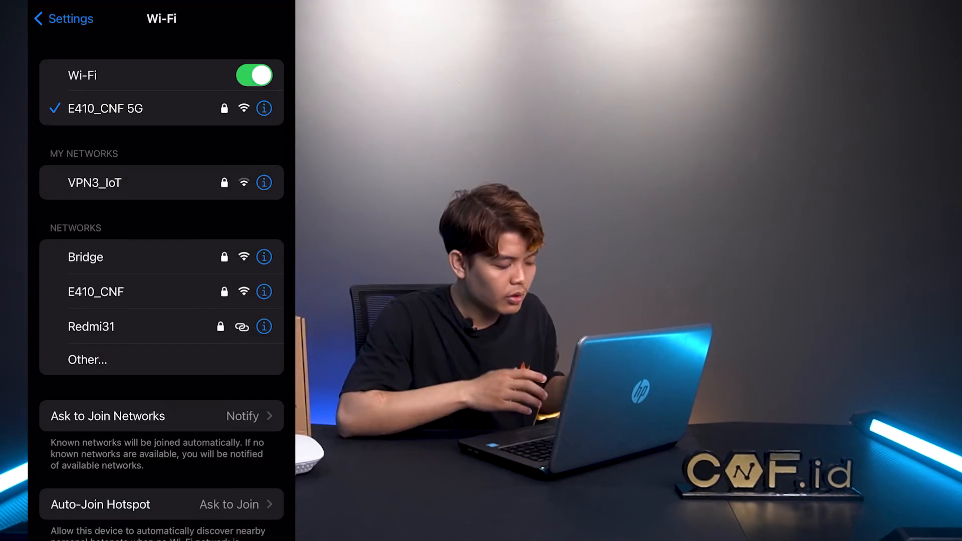
{"action": "left_click_drag", "start_coordinate": [161, 539], "coordinate": [162, 321]}
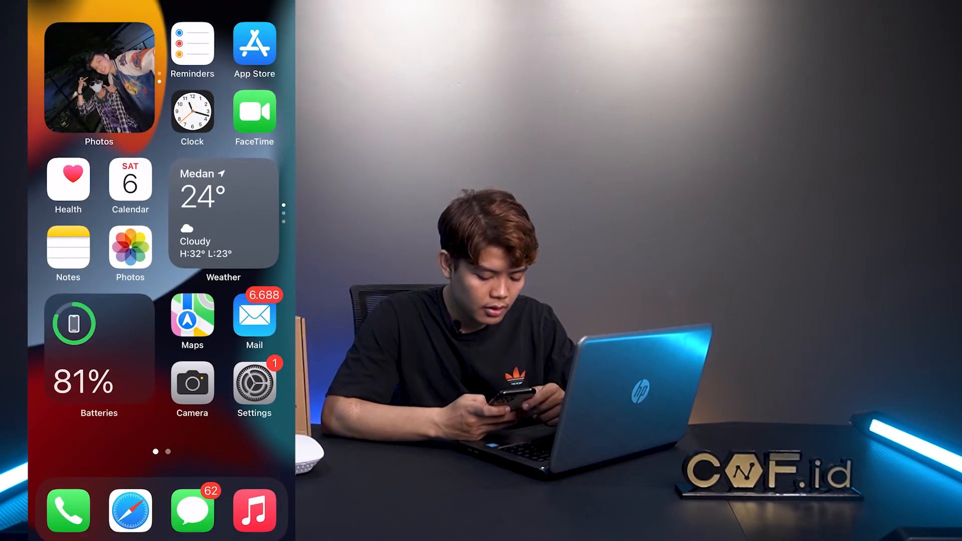
{"action": "left_click_drag", "start_coordinate": [226, 271], "coordinate": [76, 271]}
{"action": "left_click", "coordinate": [266, 243]}
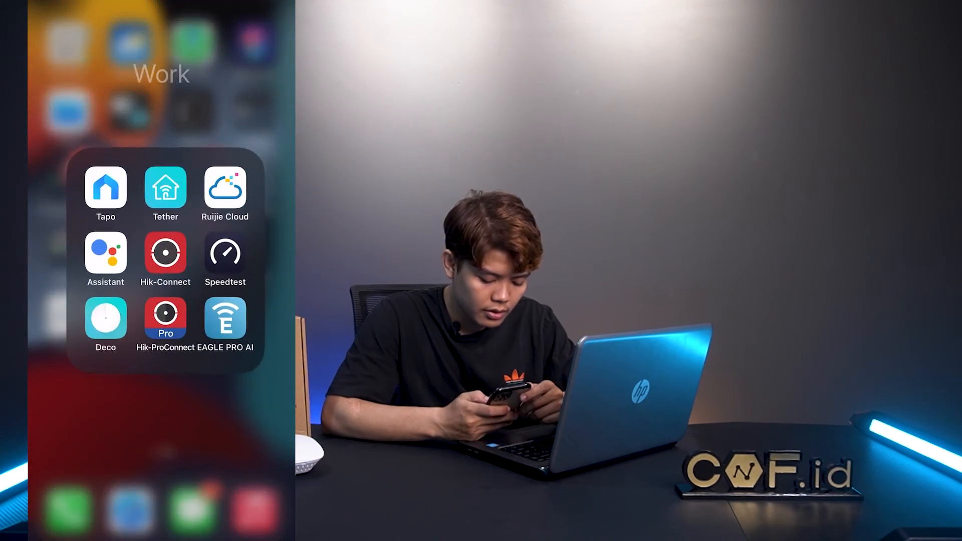
{"action": "left_click", "coordinate": [225, 252]}
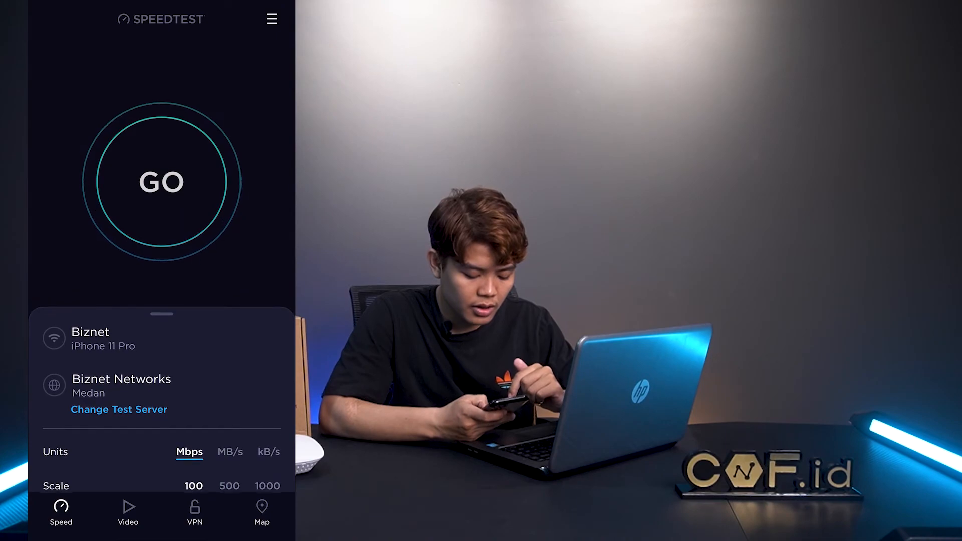
{"action": "left_click", "coordinate": [162, 181]}
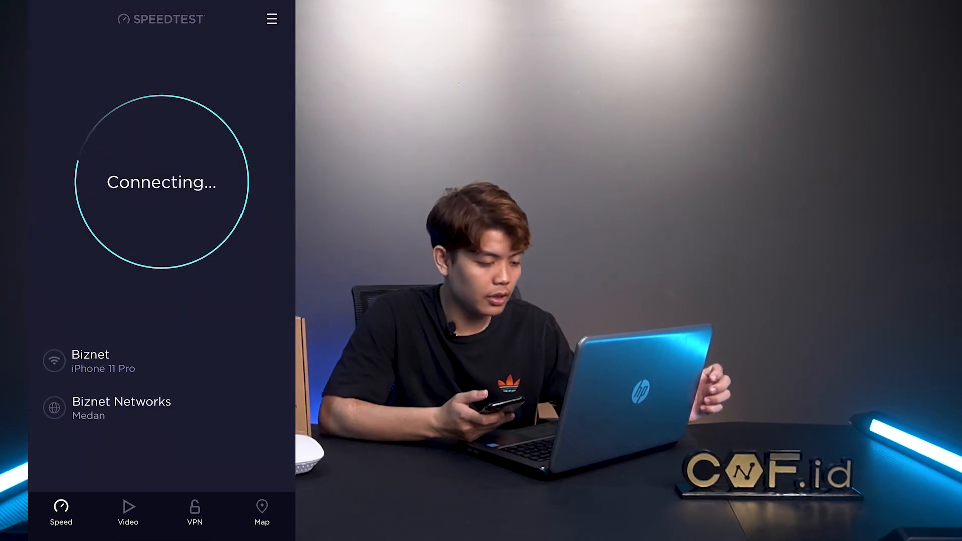